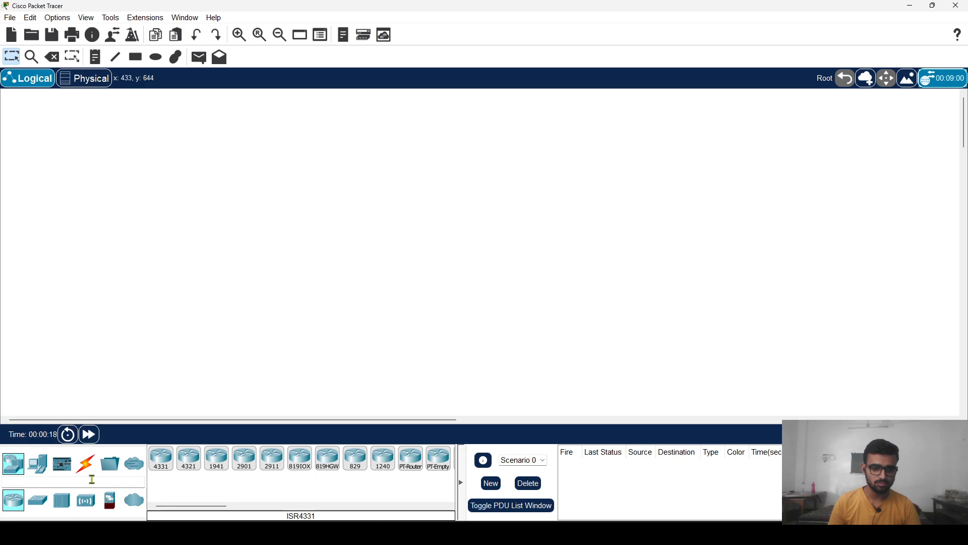
Place ten generic PCs in the workspace, four in a column and six in an arc above and beside it.
{"action": "left_click", "coordinate": [38, 468]}
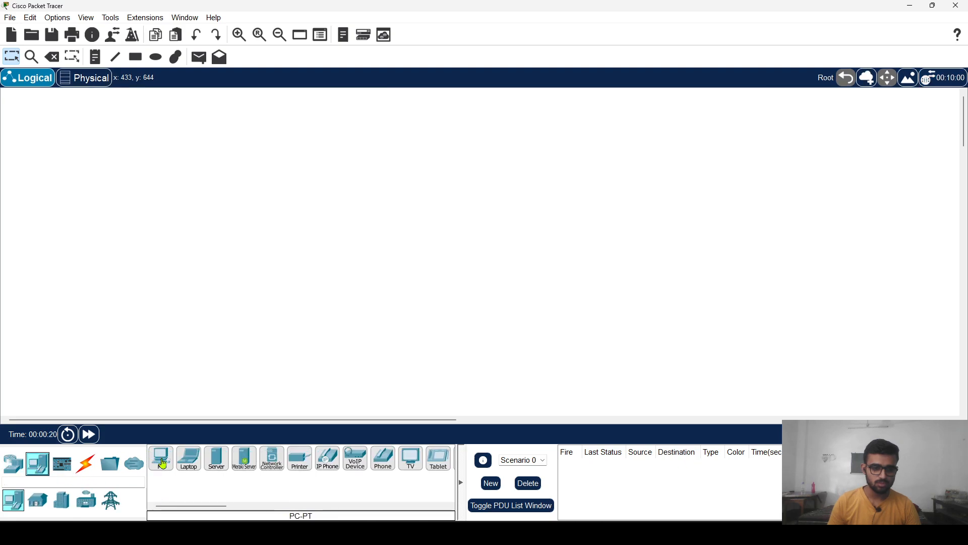
{"action": "left_click_drag", "start_coordinate": [161, 459], "coordinate": [180, 183]}
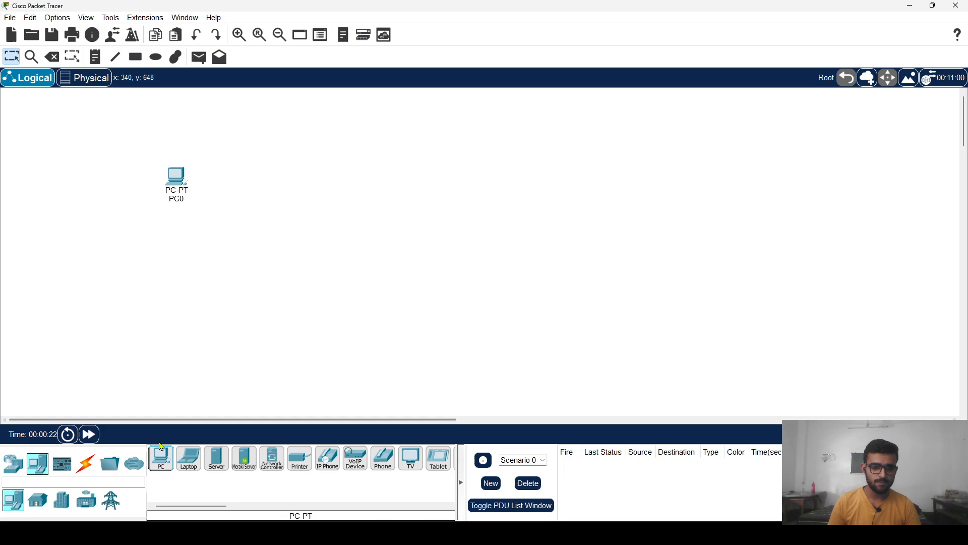
{"action": "left_click_drag", "start_coordinate": [161, 460], "coordinate": [182, 237]}
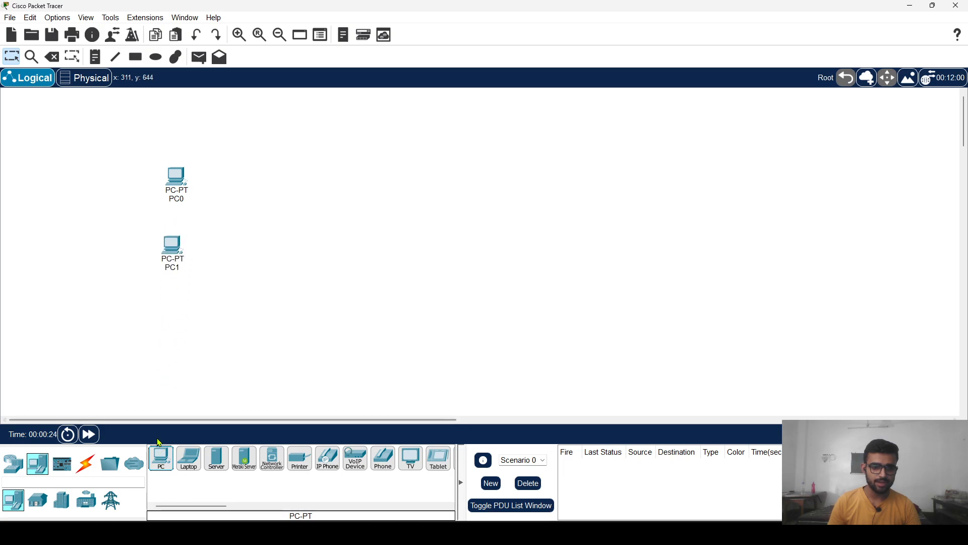
{"action": "left_click_drag", "start_coordinate": [160, 460], "coordinate": [175, 312]}
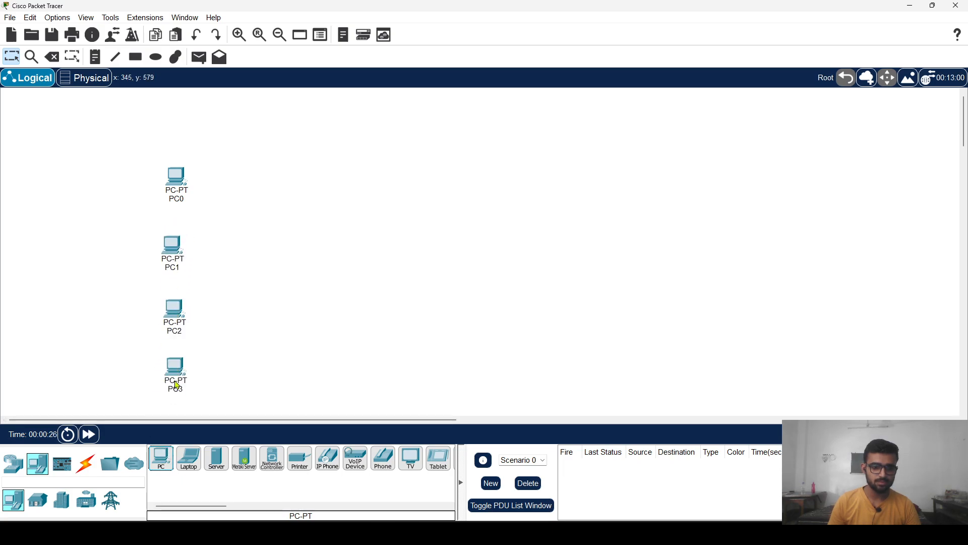
{"action": "left_click_drag", "start_coordinate": [161, 460], "coordinate": [236, 132]}
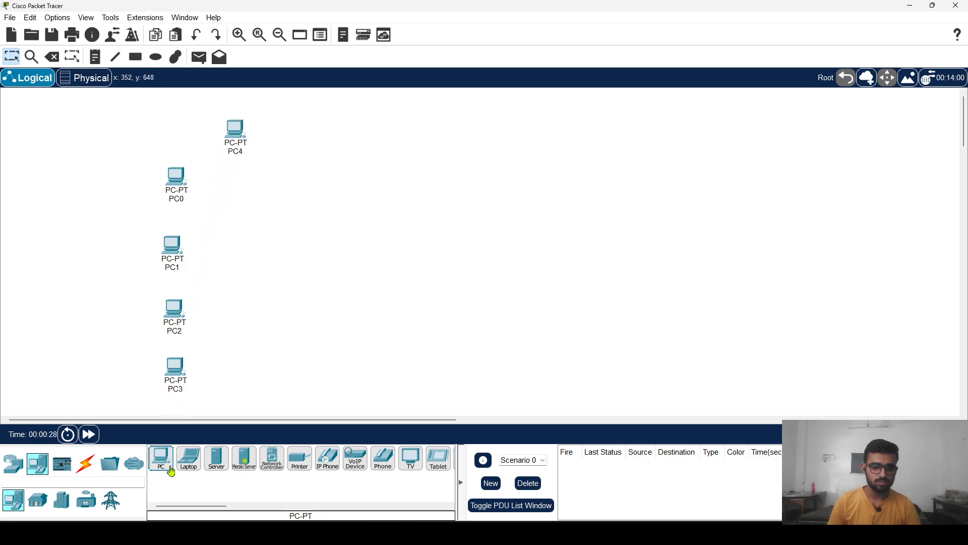
{"action": "left_click_drag", "start_coordinate": [171, 472], "coordinate": [317, 160]}
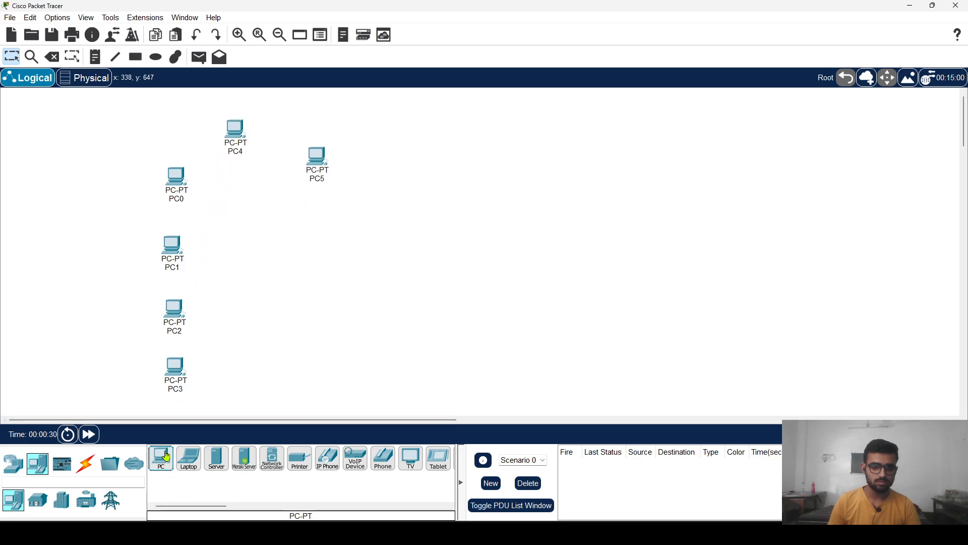
{"action": "left_click_drag", "start_coordinate": [167, 456], "coordinate": [406, 184]}
{"action": "left_click_drag", "start_coordinate": [160, 456], "coordinate": [460, 243]}
{"action": "left_click_drag", "start_coordinate": [161, 460], "coordinate": [466, 318]}
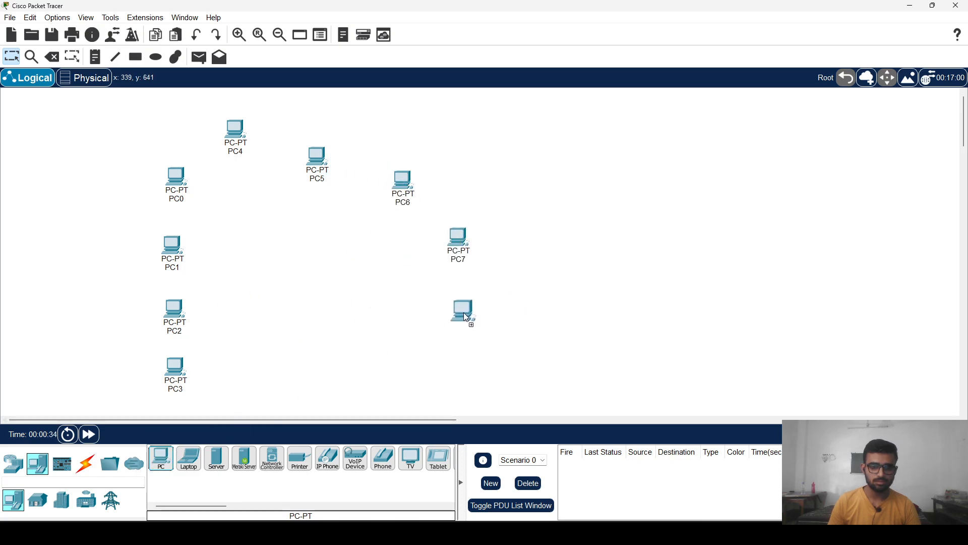
{"action": "left_click_drag", "start_coordinate": [166, 457], "coordinate": [359, 379]}
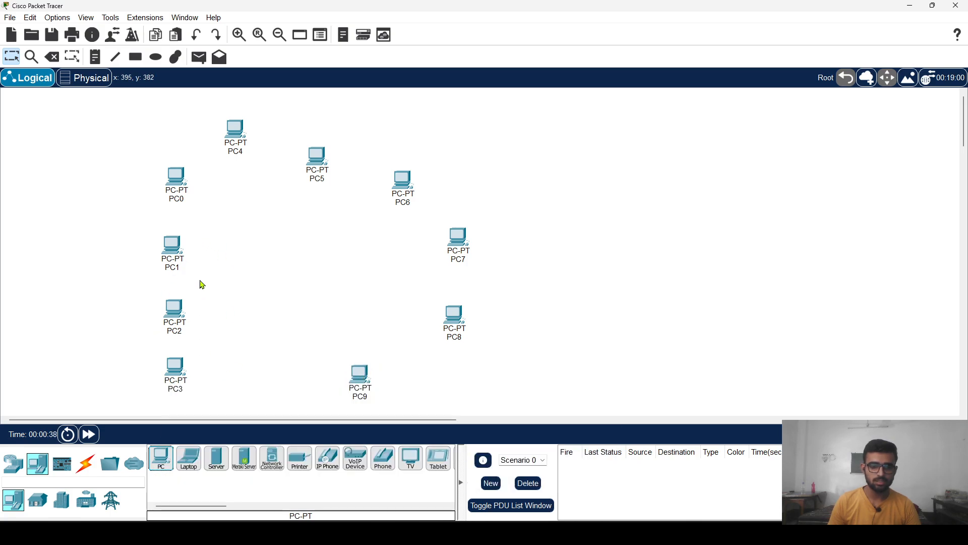
Rearrange the ten PCs into an even ring around an empty centre.
{"action": "left_click_drag", "start_coordinate": [179, 381], "coordinate": [245, 381]}
{"action": "left_click_drag", "start_coordinate": [181, 320], "coordinate": [191, 321]}
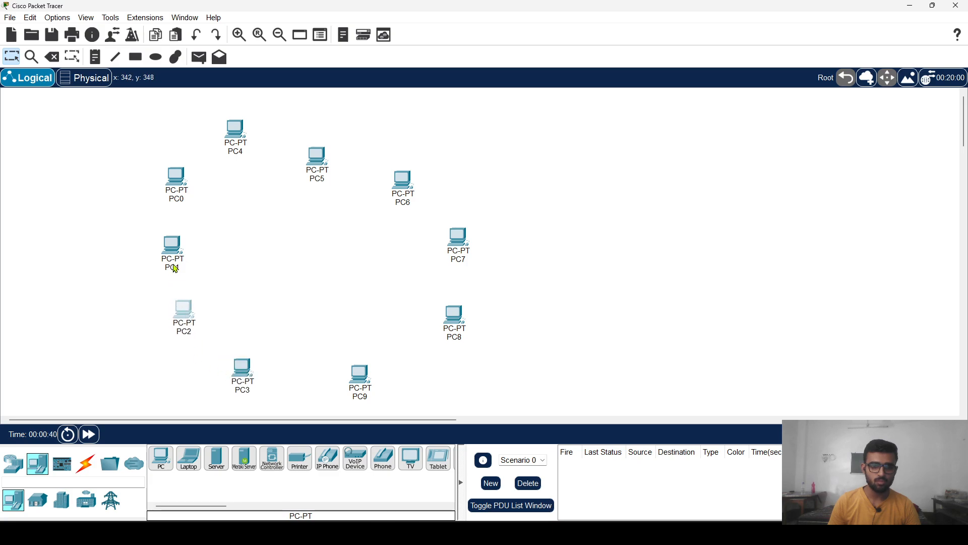
{"action": "left_click_drag", "start_coordinate": [174, 252], "coordinate": [181, 254]}
{"action": "left_click_drag", "start_coordinate": [177, 182], "coordinate": [203, 193]}
{"action": "left_click_drag", "start_coordinate": [224, 130], "coordinate": [244, 141]}
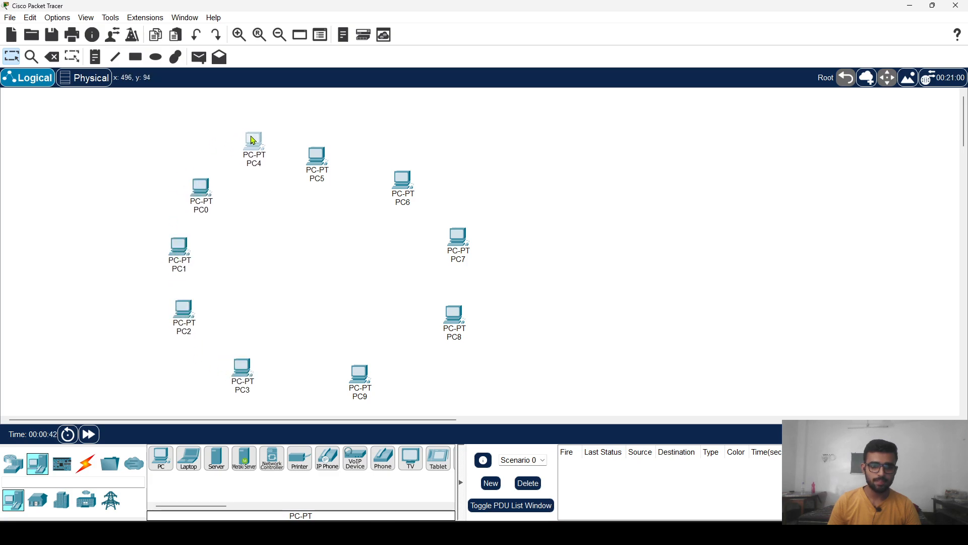
{"action": "left_click_drag", "start_coordinate": [313, 158], "coordinate": [341, 136]}
{"action": "left_click_drag", "start_coordinate": [403, 184], "coordinate": [415, 178]}
{"action": "left_click_drag", "start_coordinate": [361, 385], "coordinate": [353, 379]}
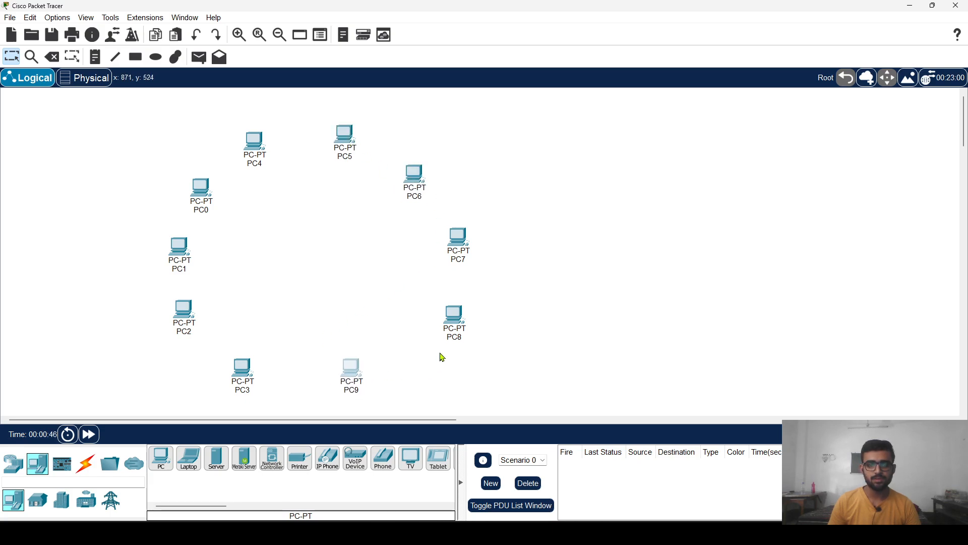
{"action": "left_click_drag", "start_coordinate": [454, 320], "coordinate": [439, 333]}
{"action": "left_click_drag", "start_coordinate": [459, 241], "coordinate": [458, 249]}
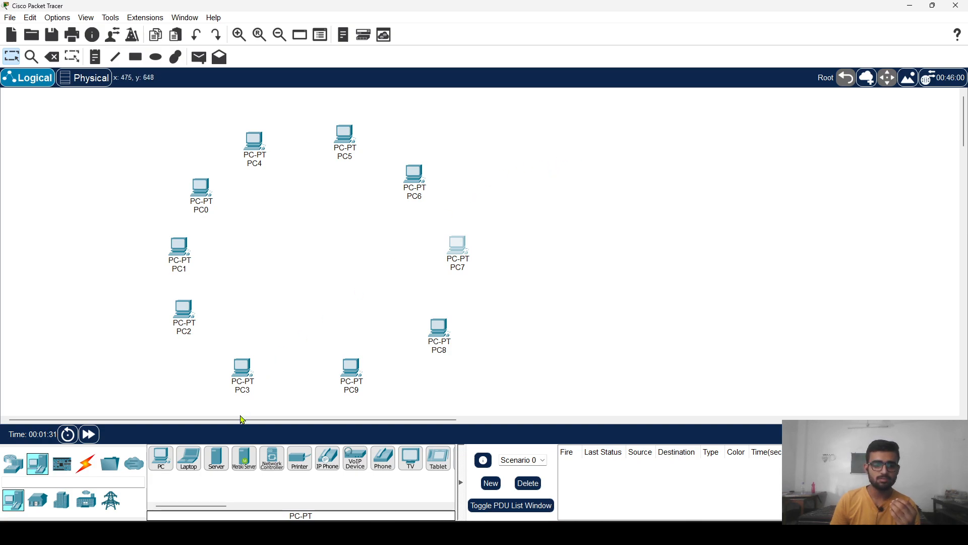
Place a 2960 switch in the centre of the PC ring.
{"action": "left_click", "coordinate": [13, 462]}
{"action": "left_click", "coordinate": [38, 500]}
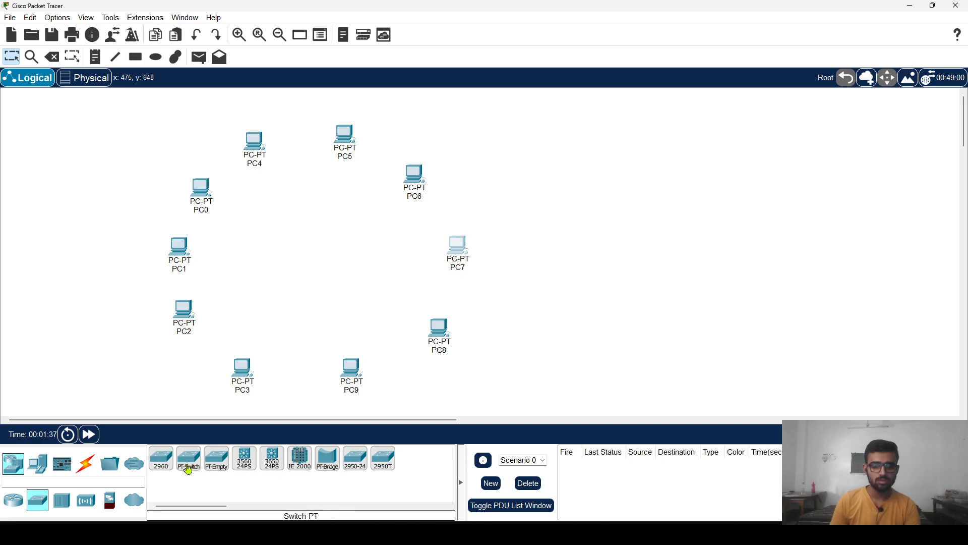
{"action": "left_click_drag", "start_coordinate": [164, 471], "coordinate": [310, 258]}
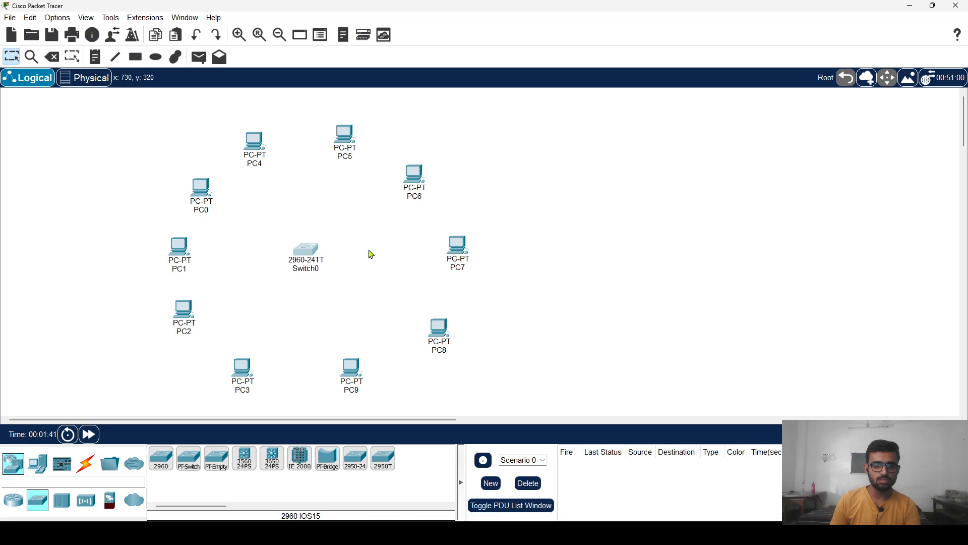
Connect PC4 and PC0 to the central switch with automatically chosen cables.
{"action": "left_click", "coordinate": [86, 463]}
{"action": "left_click", "coordinate": [170, 467]}
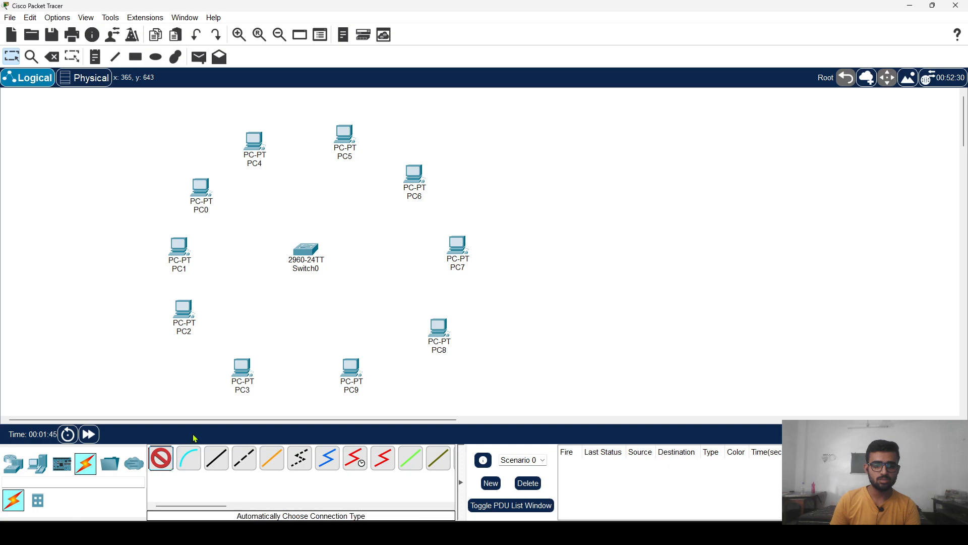
{"action": "left_click", "coordinate": [256, 142]}
{"action": "left_click", "coordinate": [305, 251]}
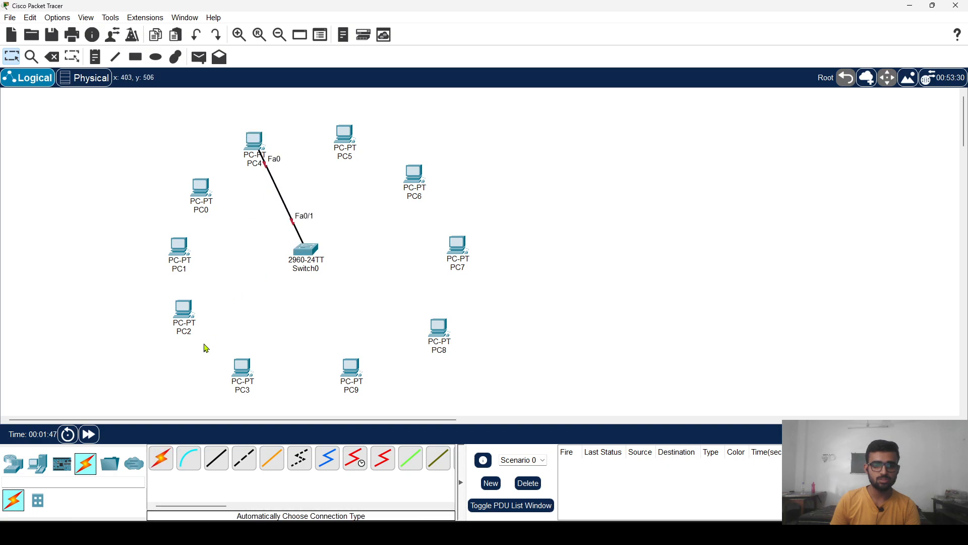
{"action": "left_click", "coordinate": [160, 467]}
{"action": "left_click", "coordinate": [200, 191]}
{"action": "left_click", "coordinate": [302, 250]}
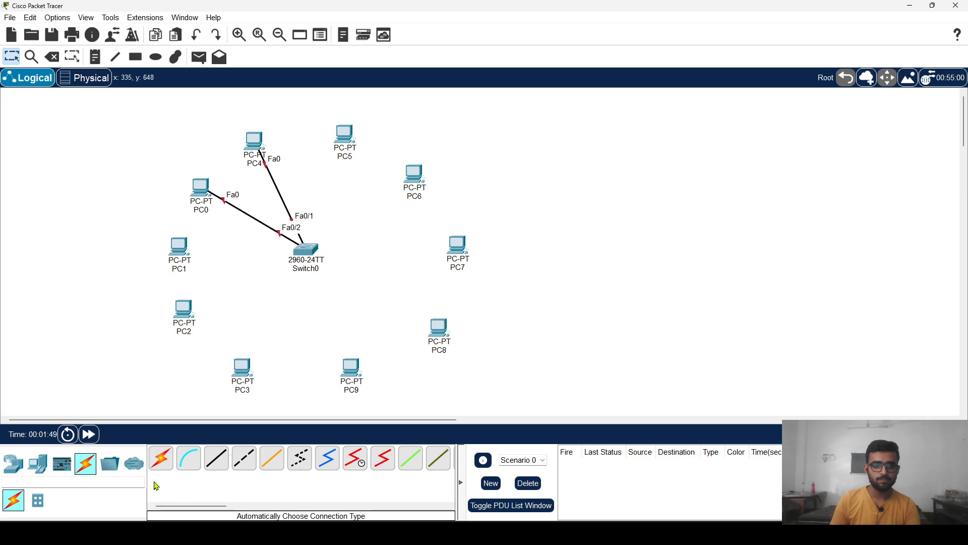
Cable PC1 and PC2 to the switch using the automatic connection type.
{"action": "left_click", "coordinate": [161, 458]}
{"action": "left_click", "coordinate": [179, 247]}
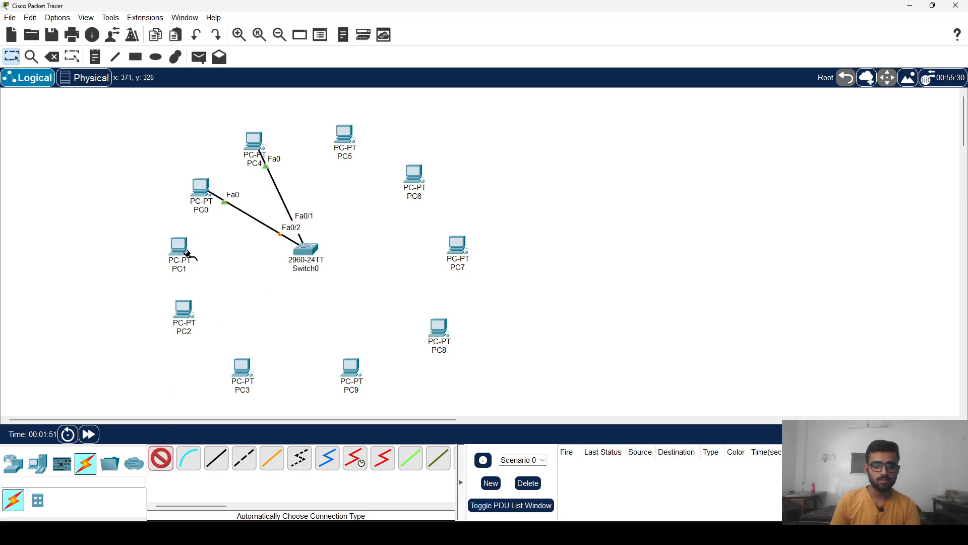
{"action": "left_click", "coordinate": [304, 252]}
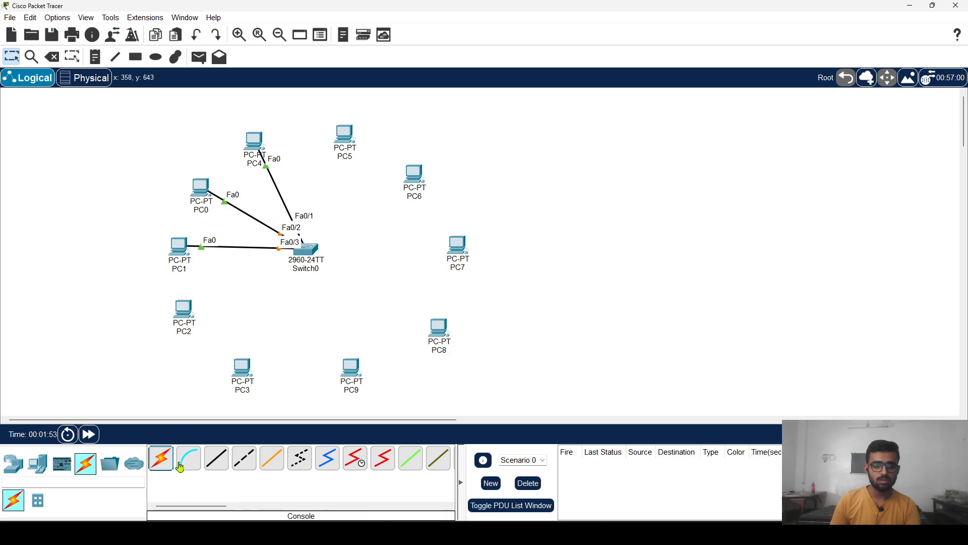
{"action": "left_click", "coordinate": [161, 459]}
{"action": "left_click", "coordinate": [184, 309]}
{"action": "left_click", "coordinate": [302, 251]}
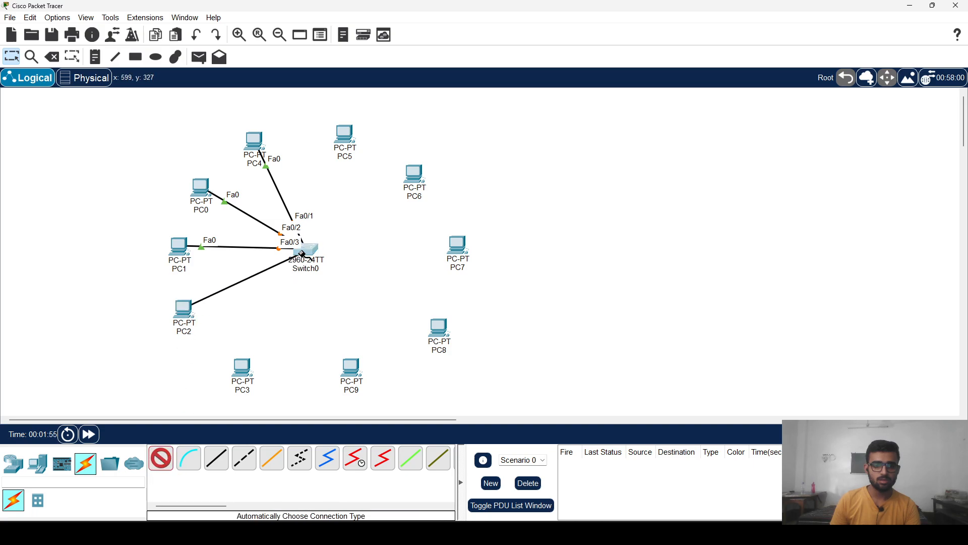
Link PC3 and PC9 to the switch with the automatic connection type.
{"action": "left_click", "coordinate": [161, 458]}
{"action": "left_click", "coordinate": [249, 372]}
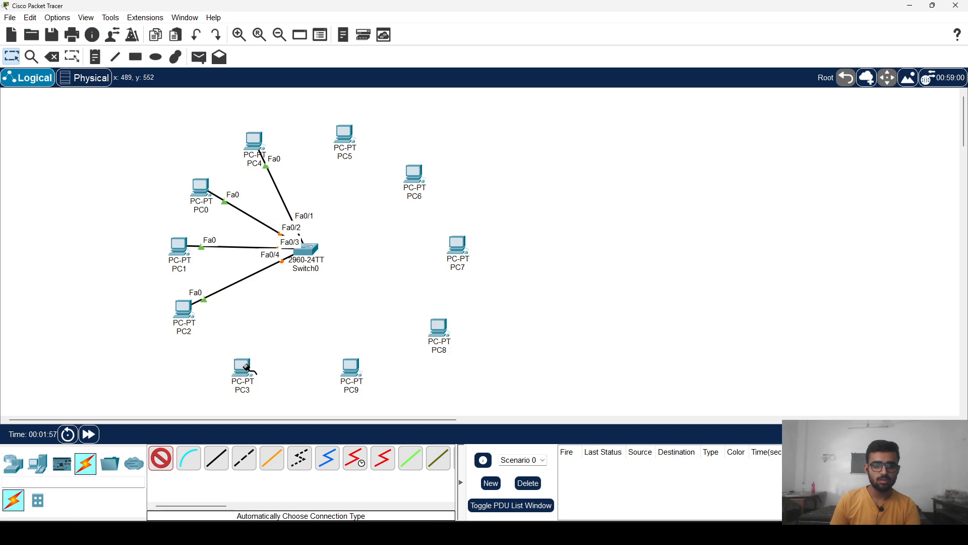
{"action": "left_click", "coordinate": [302, 252]}
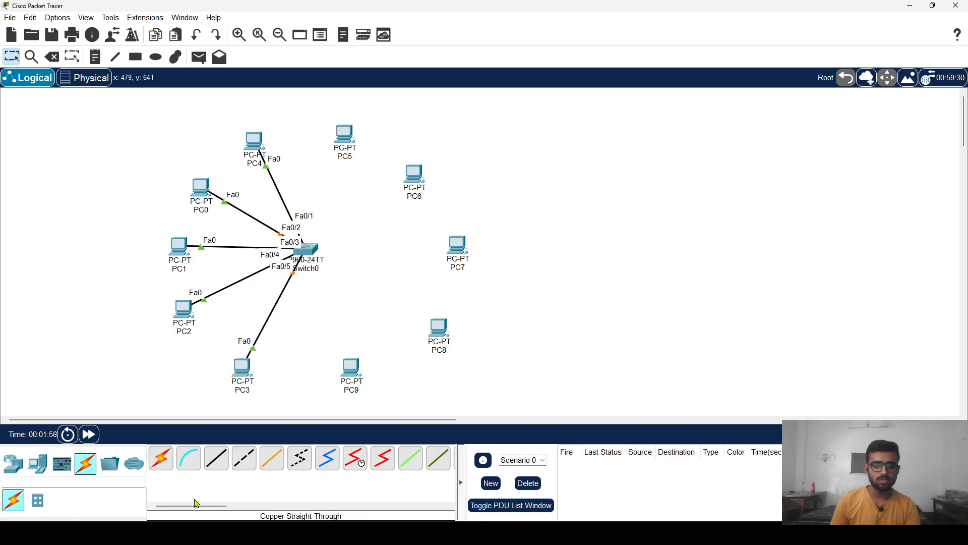
{"action": "left_click", "coordinate": [161, 458]}
{"action": "left_click", "coordinate": [352, 372]}
{"action": "left_click", "coordinate": [315, 248]}
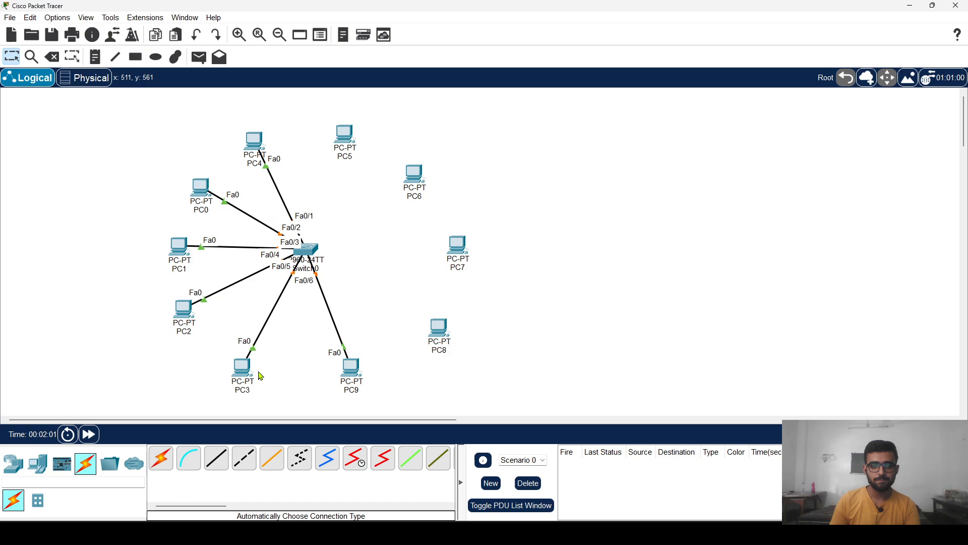
Connect PC5 and PC6 to the switch using automatically chosen cables.
{"action": "left_click", "coordinate": [161, 458]}
{"action": "left_click", "coordinate": [339, 130]}
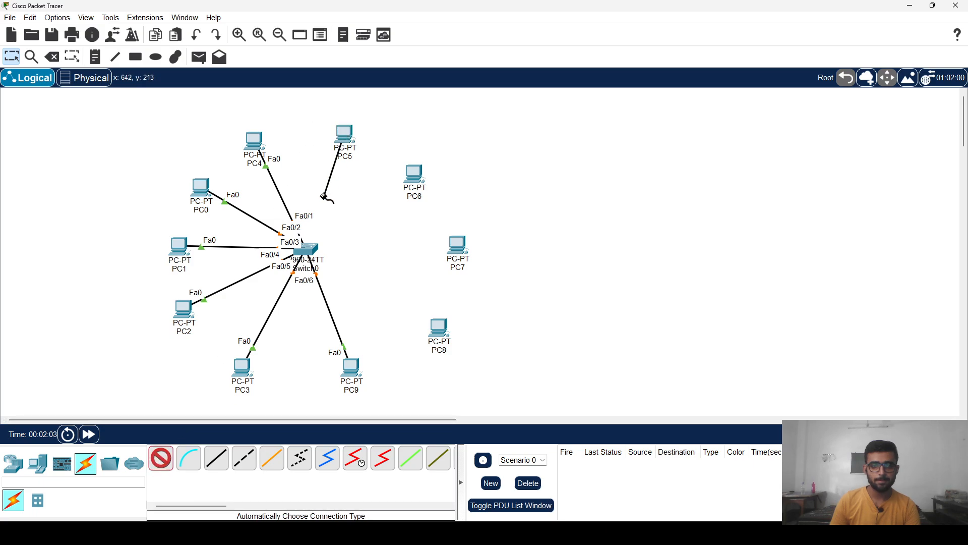
{"action": "left_click", "coordinate": [307, 248]}
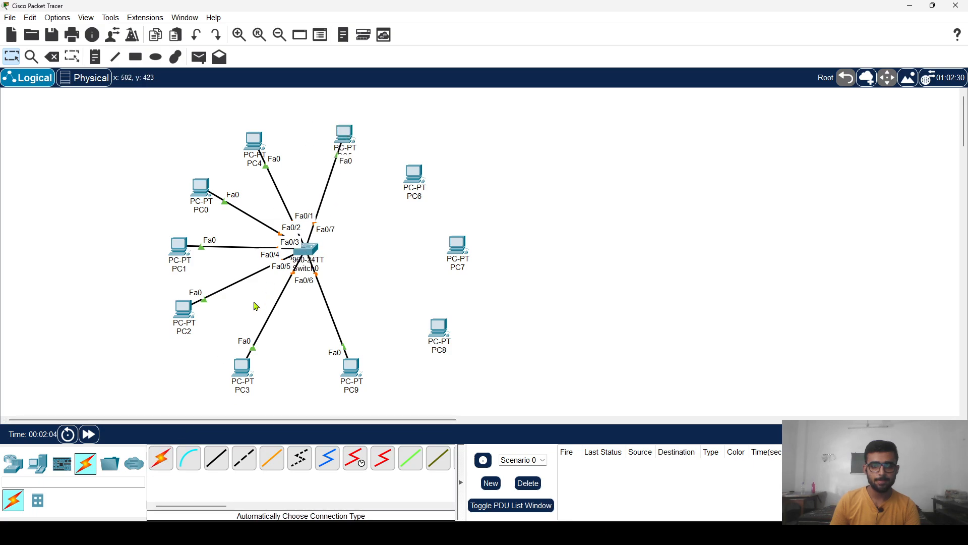
{"action": "left_click", "coordinate": [161, 457]}
{"action": "left_click", "coordinate": [306, 248]}
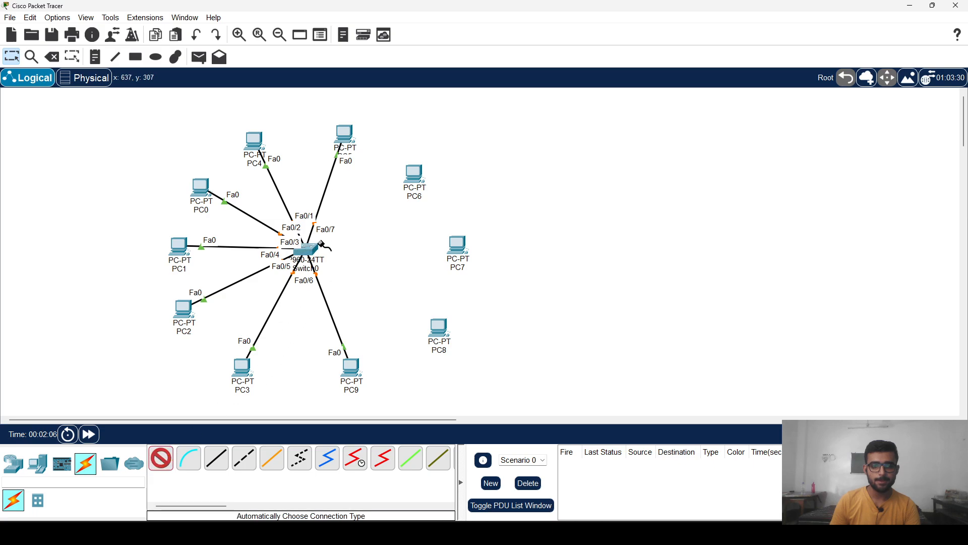
{"action": "left_click", "coordinate": [411, 174]}
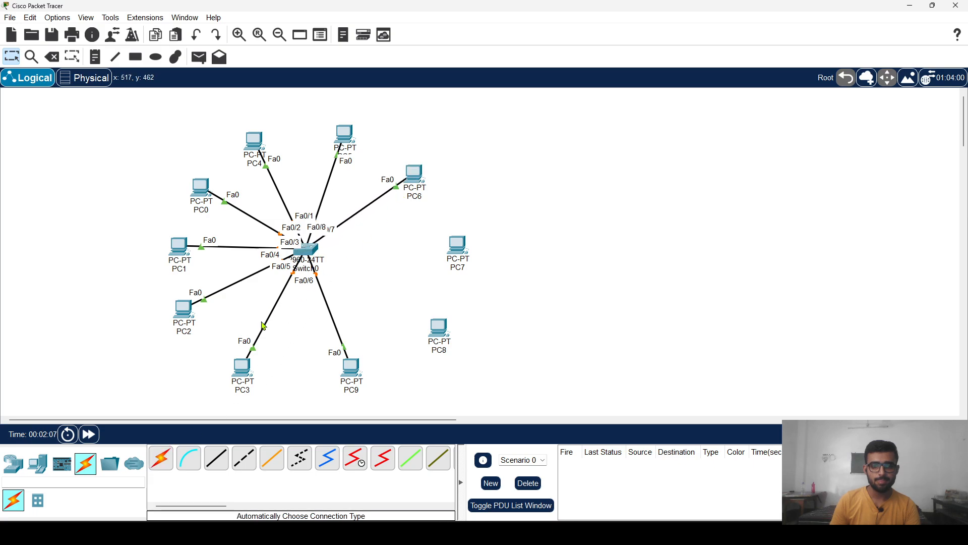
Connect the last two PCs, PC7 and PC8, to the switch with automatically chosen cables.
{"action": "left_click", "coordinate": [169, 457]}
{"action": "left_click", "coordinate": [307, 249]}
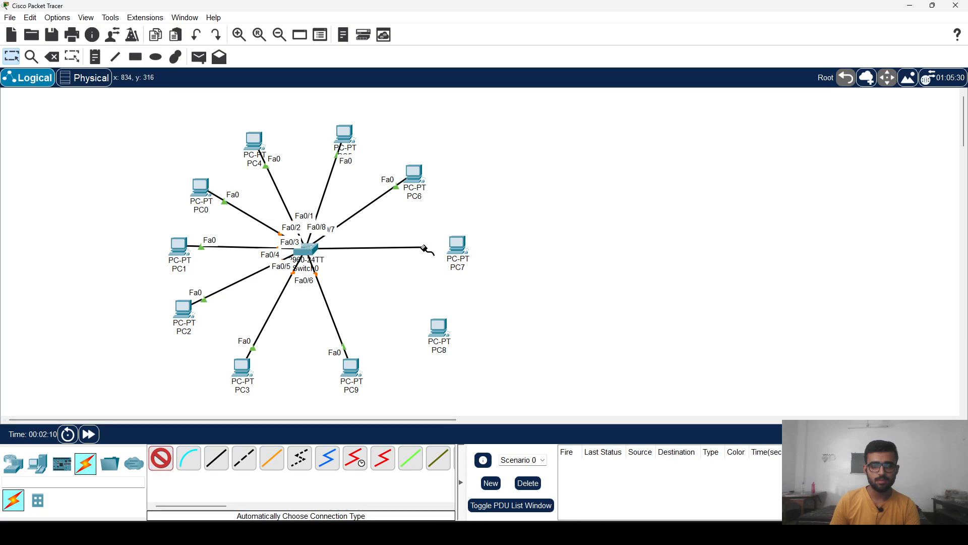
{"action": "left_click", "coordinate": [453, 248]}
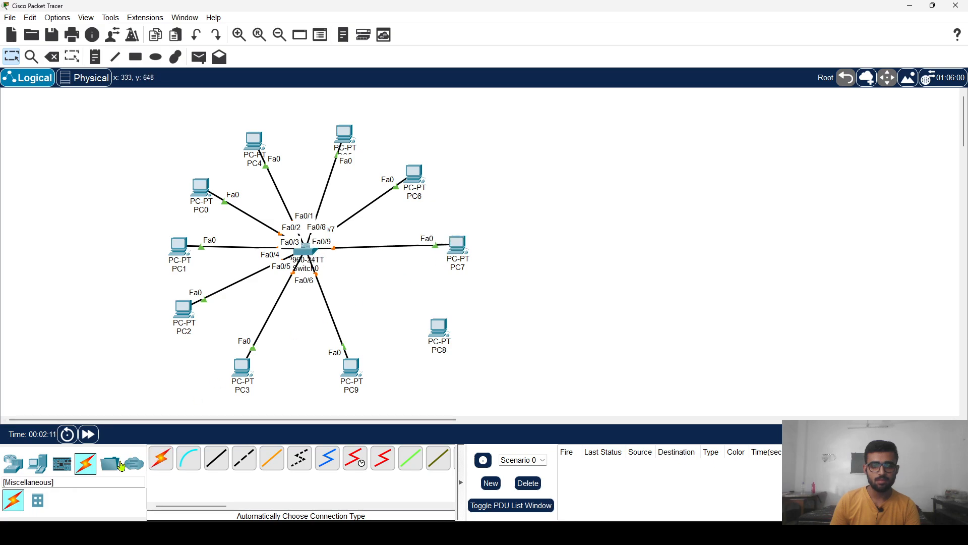
{"action": "left_click", "coordinate": [313, 252]}
{"action": "left_click", "coordinate": [438, 329]}
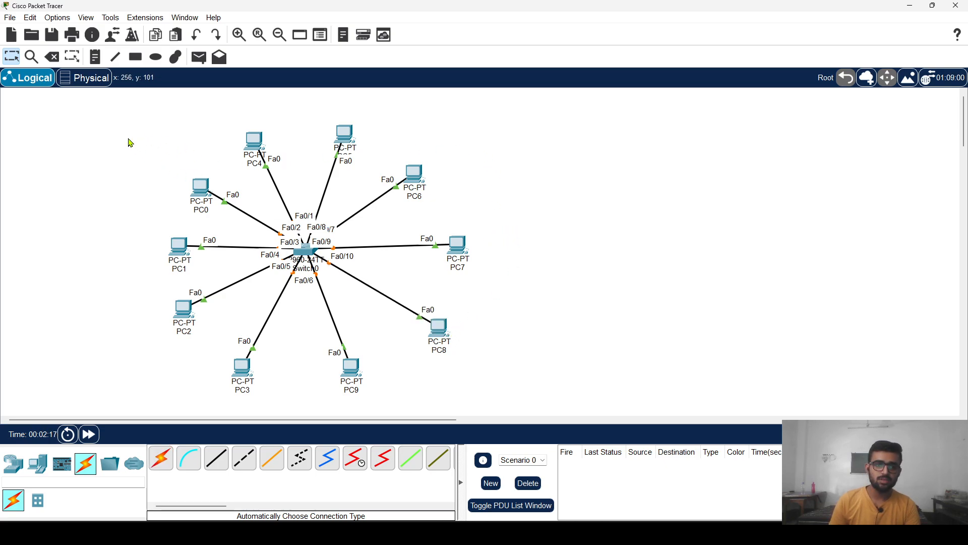
Run ipconfig in PC4's Command Prompt to check its IP configuration, keeping the device window clear of the topology.
{"action": "left_click", "coordinate": [262, 134]}
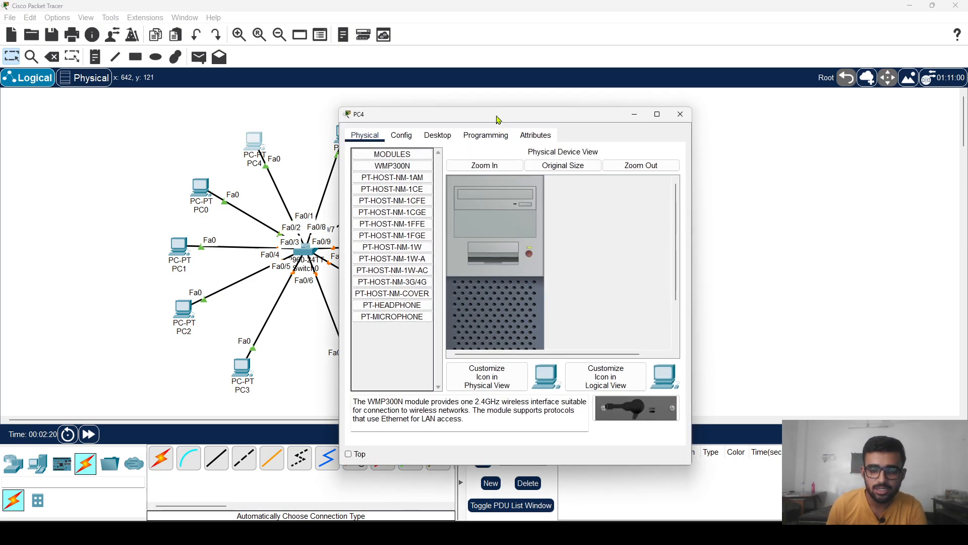
{"action": "left_click_drag", "start_coordinate": [498, 120], "coordinate": [725, 87]}
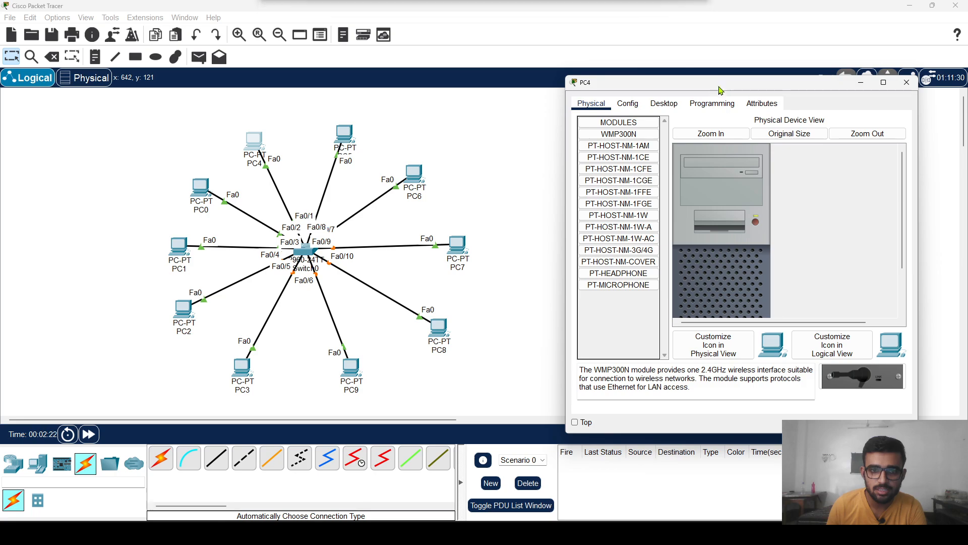
{"action": "left_click", "coordinate": [661, 103]}
{"action": "left_click", "coordinate": [804, 146]}
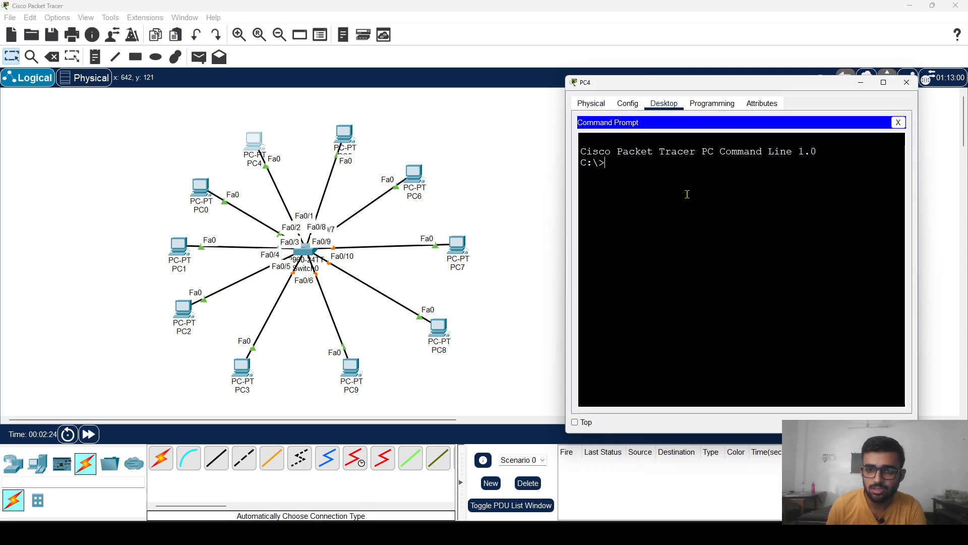
{"action": "type", "text": "ipcon"}
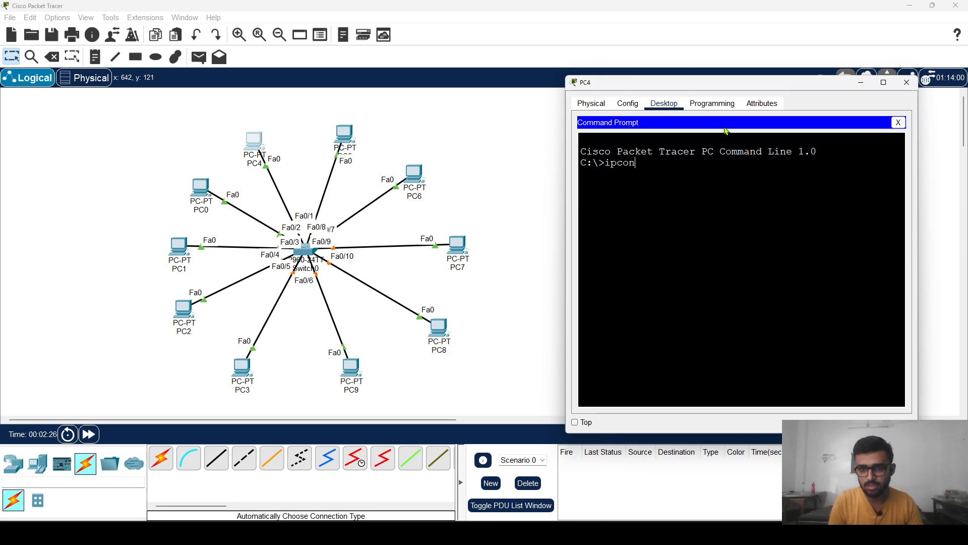
{"action": "type", "text": "fig"}
{"action": "key", "text": "Return"}
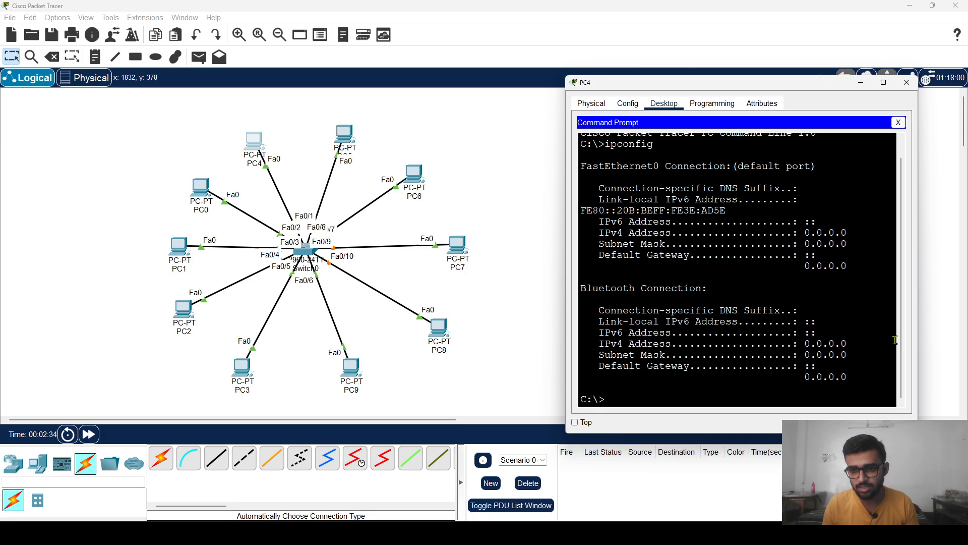
Check PC4's IP Configuration settings for FastEthernet0 and close the device window.
{"action": "left_click", "coordinate": [900, 124]}
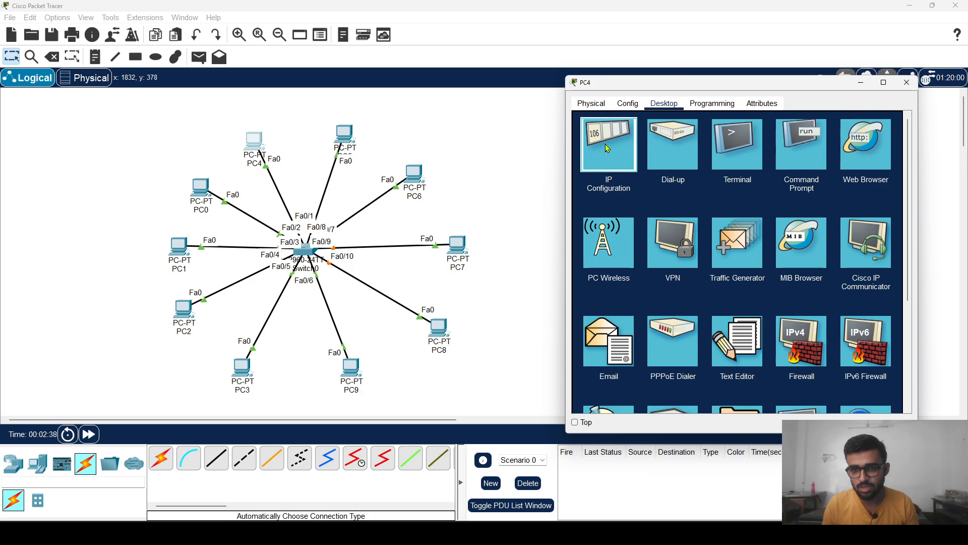
{"action": "left_click", "coordinate": [616, 156]}
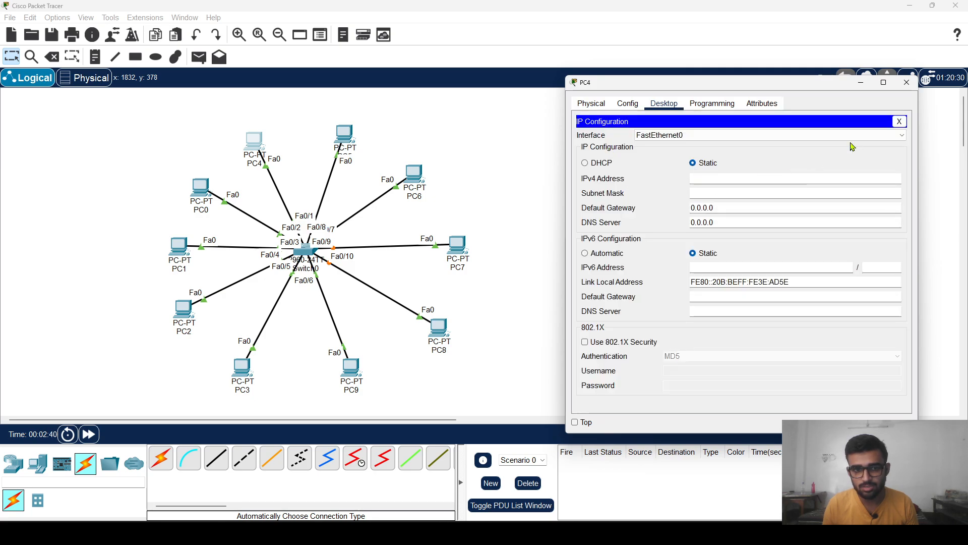
{"action": "left_click", "coordinate": [906, 82]}
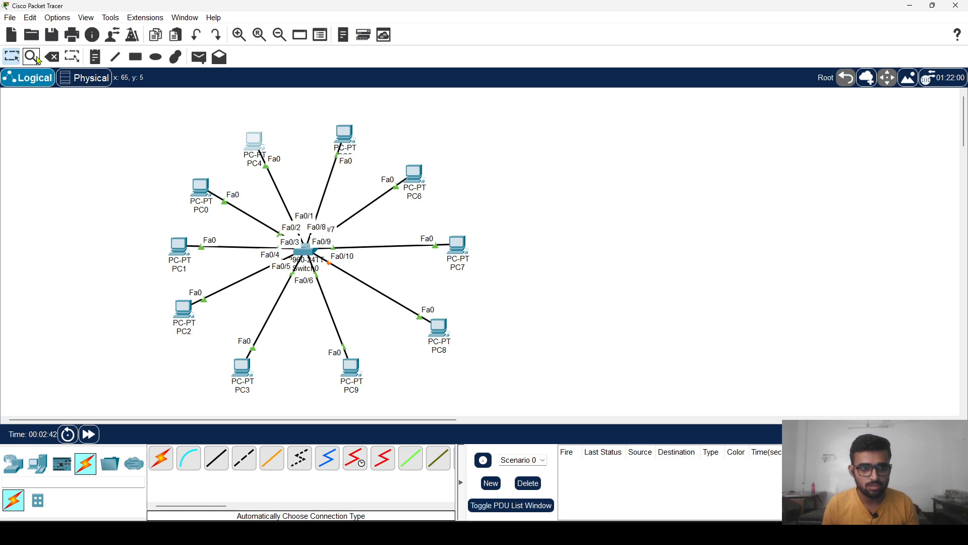
Add a note reading 192.168.1.0/24 beside the topology, in the empty area beyond PC6.
{"action": "left_click", "coordinate": [95, 57]}
{"action": "left_click", "coordinate": [465, 153]}
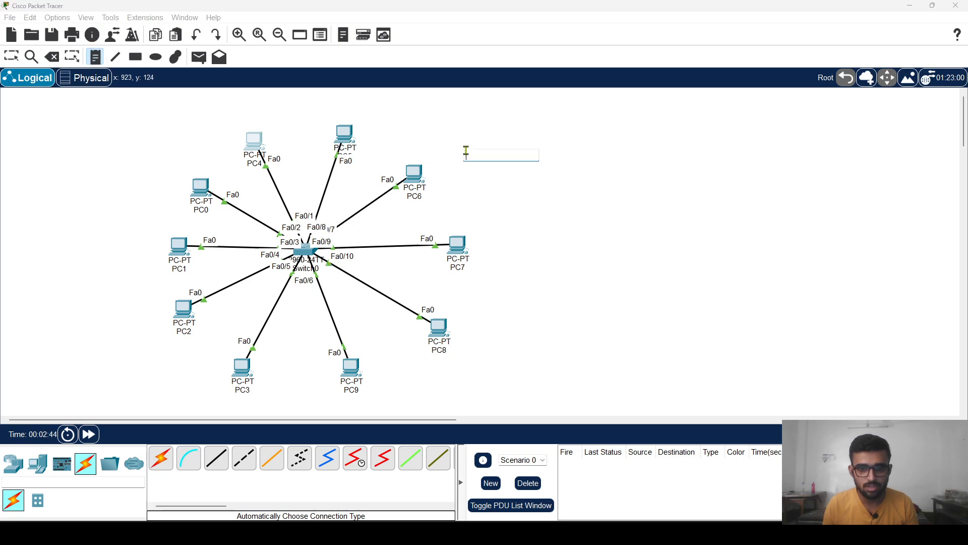
{"action": "type", "text": "192.168.1.0/24"}
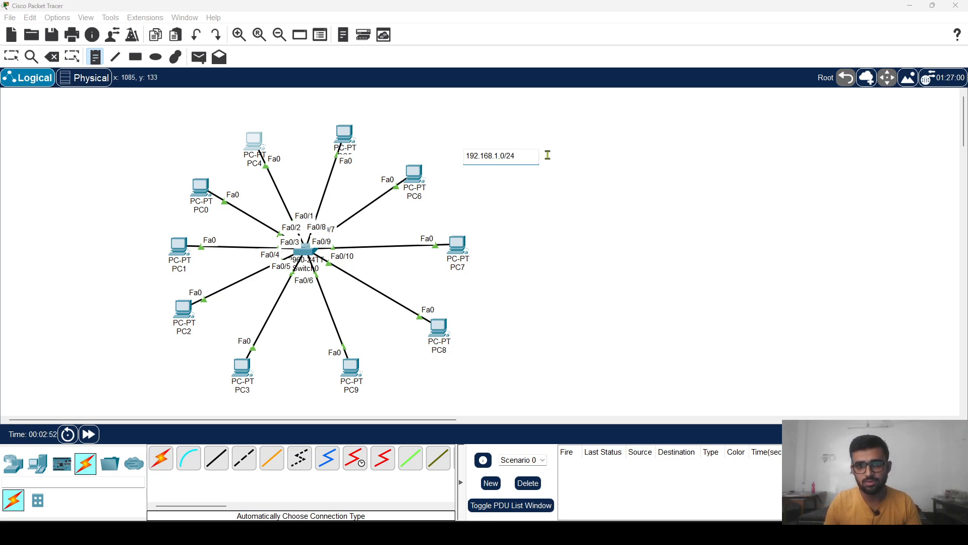
{"action": "left_click", "coordinate": [11, 56]}
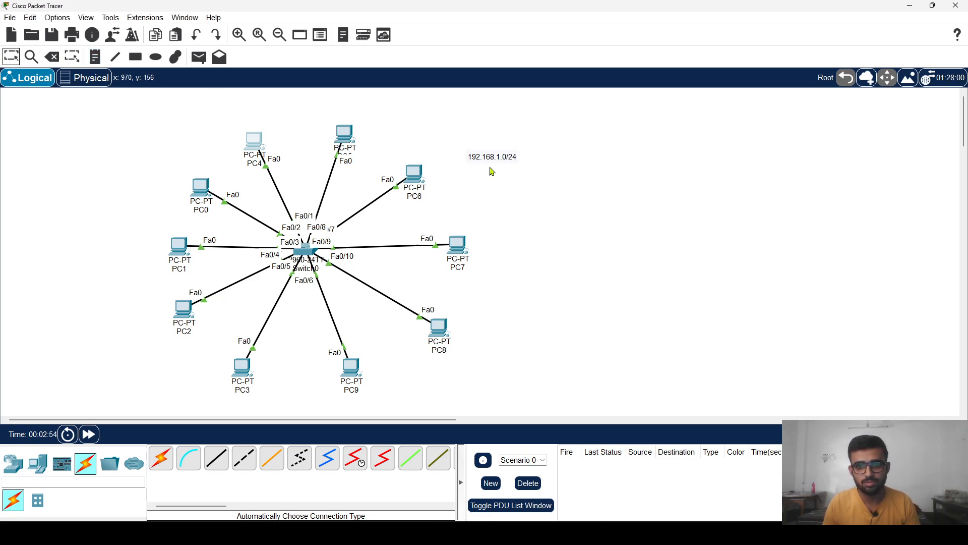
{"action": "left_click_drag", "start_coordinate": [493, 159], "coordinate": [524, 148]}
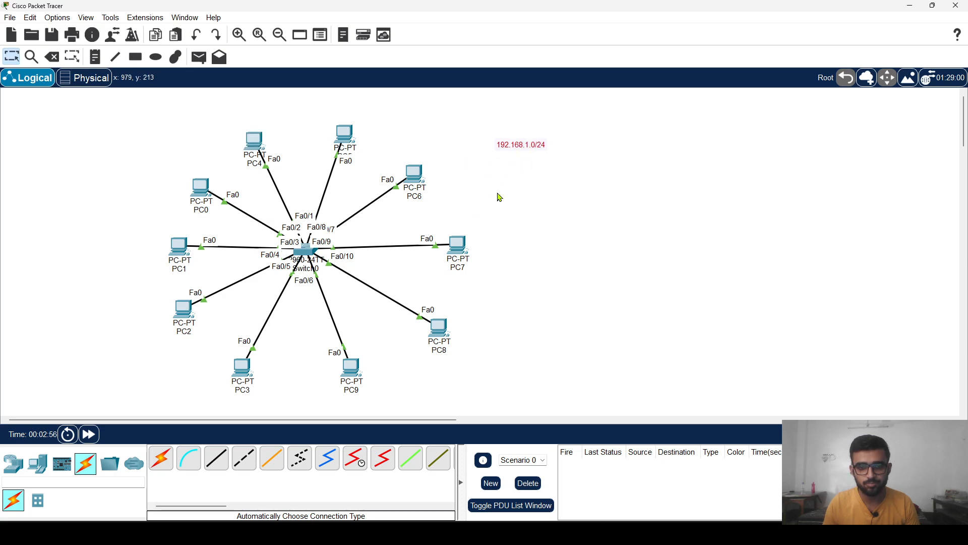
Give PC0 the static IPv4 address 192.168.1.1 with subnet mask 255.255.255.0 and close its window.
{"action": "left_click", "coordinate": [201, 188]}
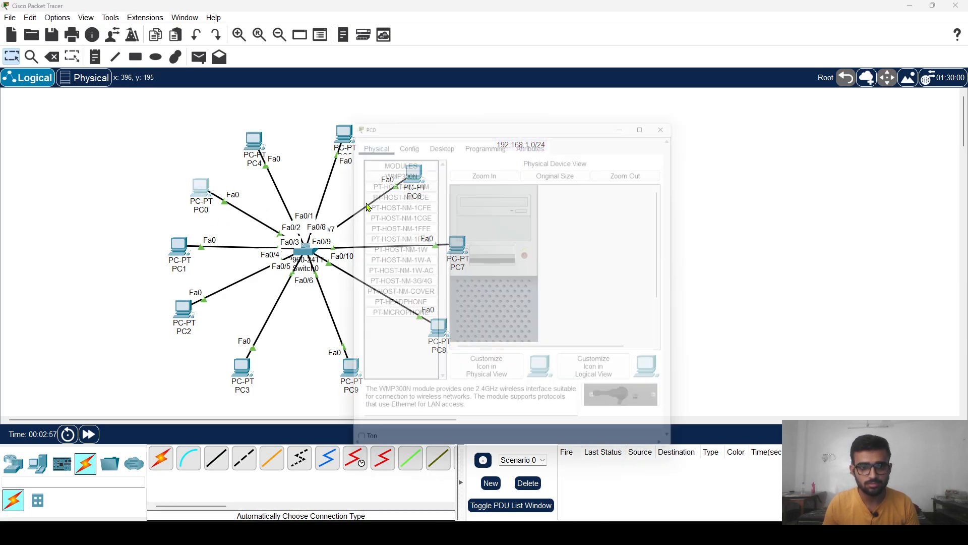
{"action": "left_click", "coordinate": [430, 139]}
{"action": "left_click", "coordinate": [383, 174]}
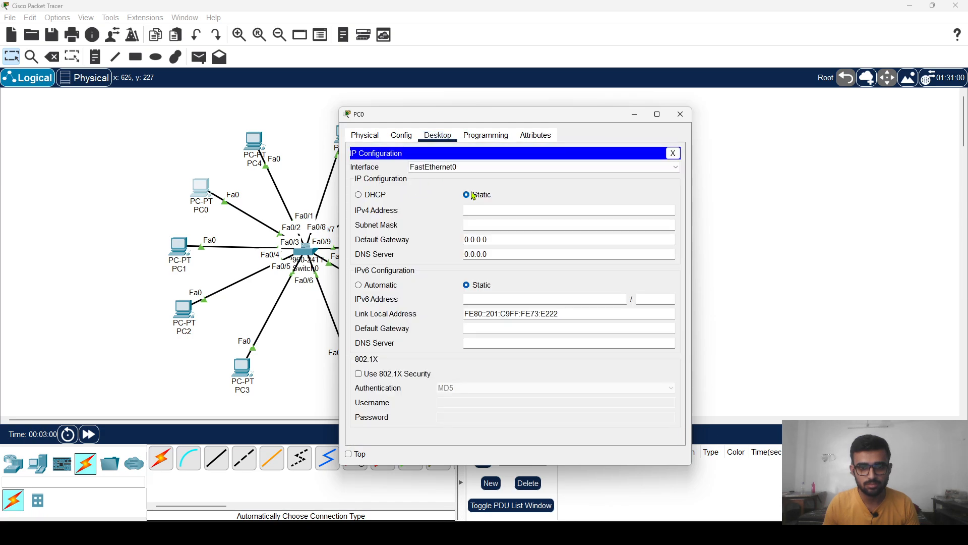
{"action": "type", "text": "192"}
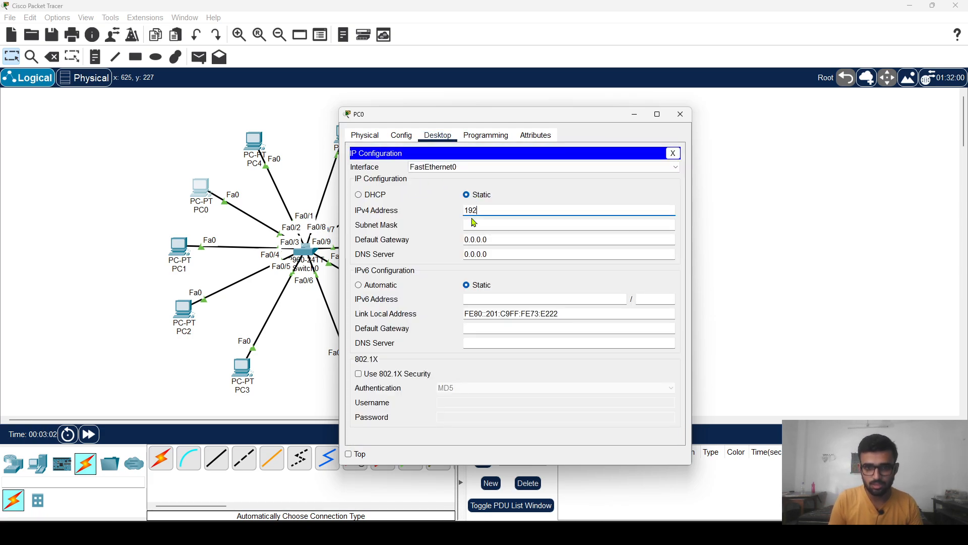
{"action": "type", "text": ".168.1.1"}
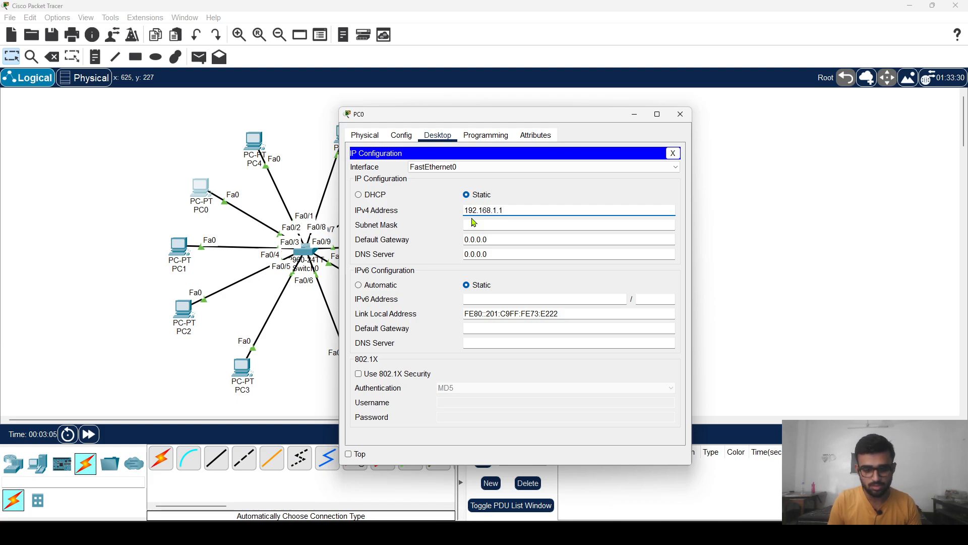
{"action": "left_click", "coordinate": [474, 224]}
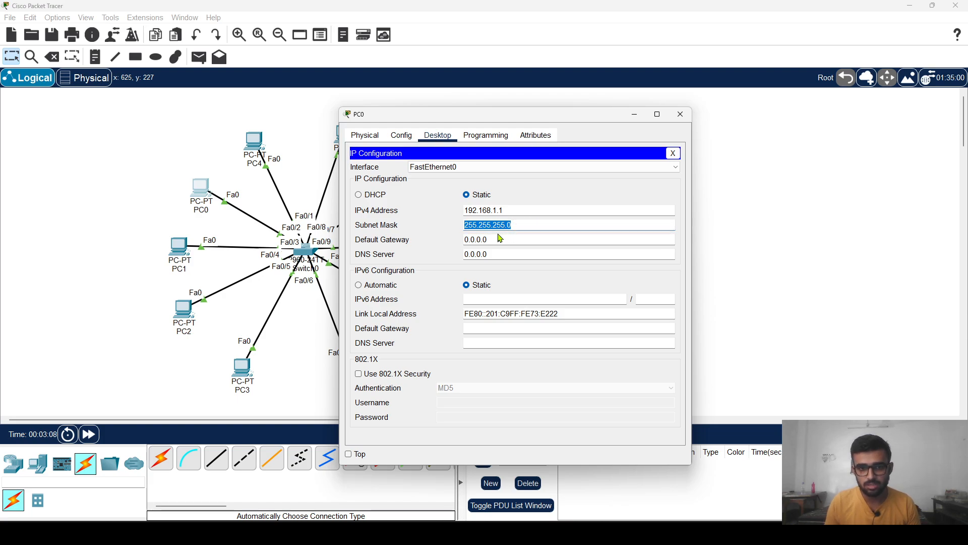
{"action": "left_click", "coordinate": [527, 225]}
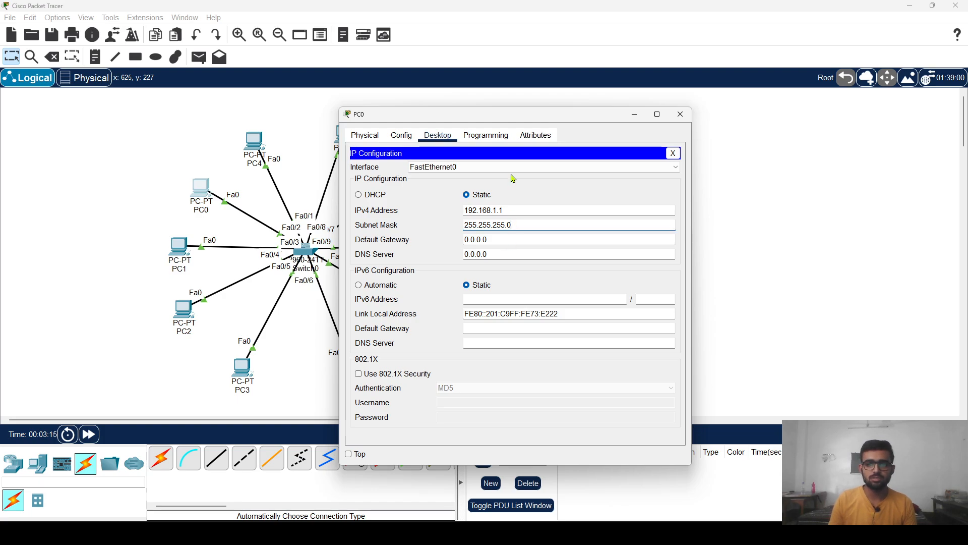
{"action": "left_click_drag", "start_coordinate": [498, 119], "coordinate": [727, 87]}
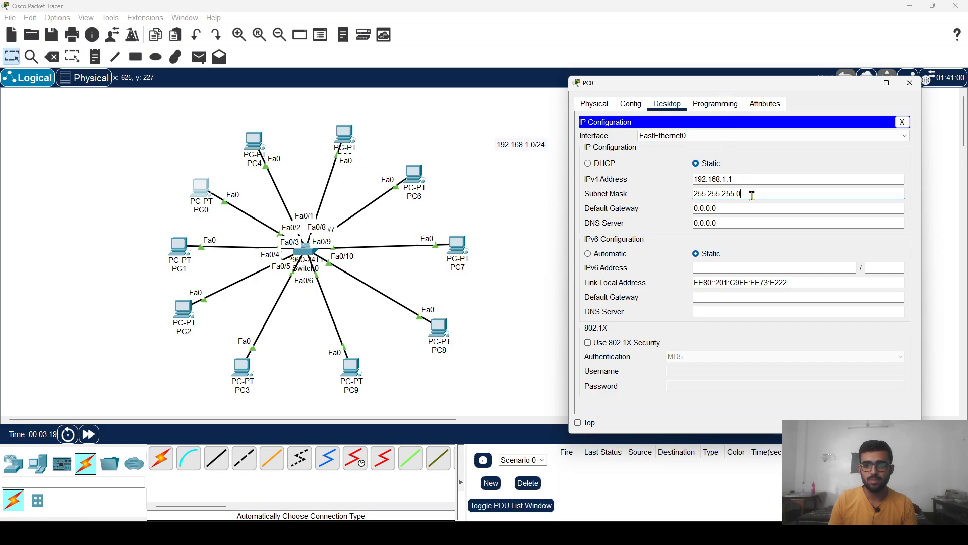
{"action": "left_click", "coordinate": [902, 122]}
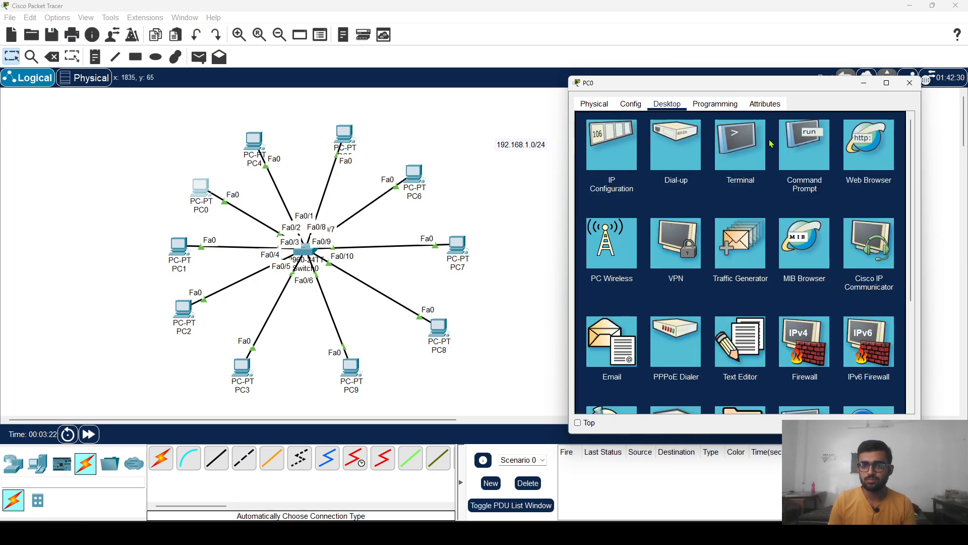
{"action": "left_click", "coordinate": [916, 89]}
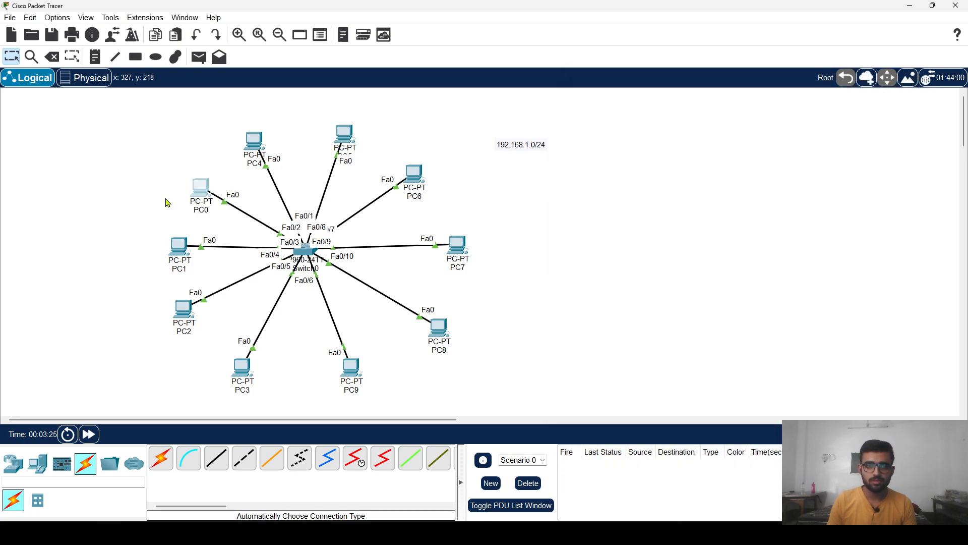
Label PC0 with a note reading 192.168.1.1/24, placed just above the device.
{"action": "left_click", "coordinate": [94, 56]}
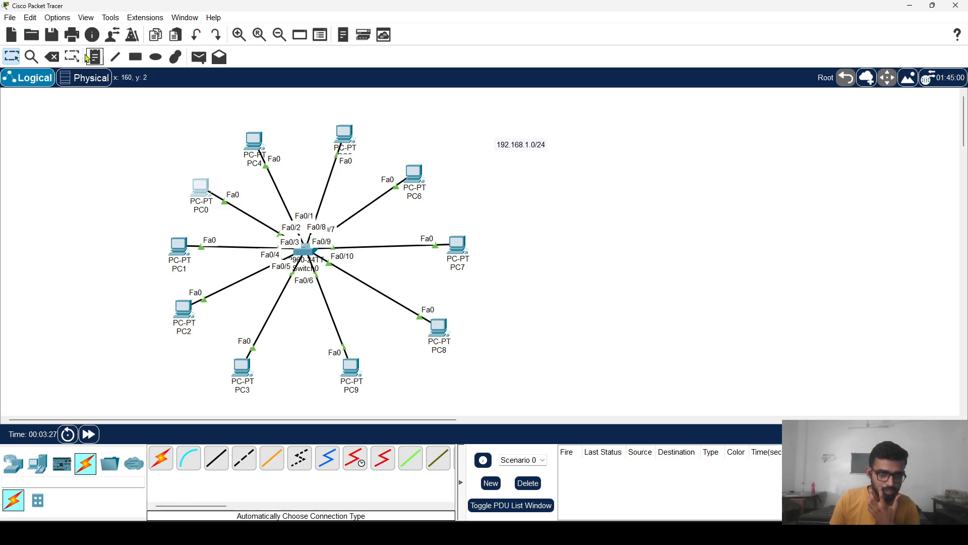
{"action": "left_click", "coordinate": [103, 162]}
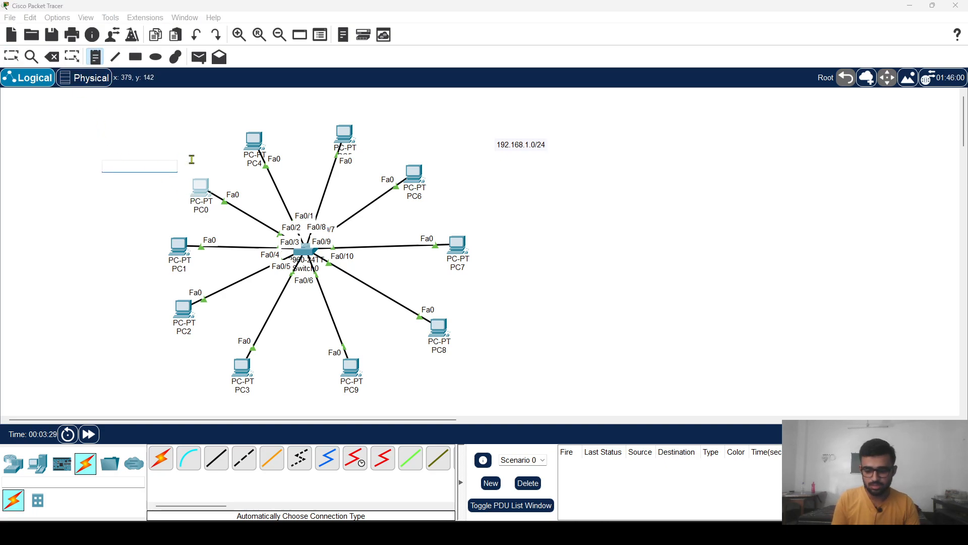
{"action": "type", "text": "192.168"}
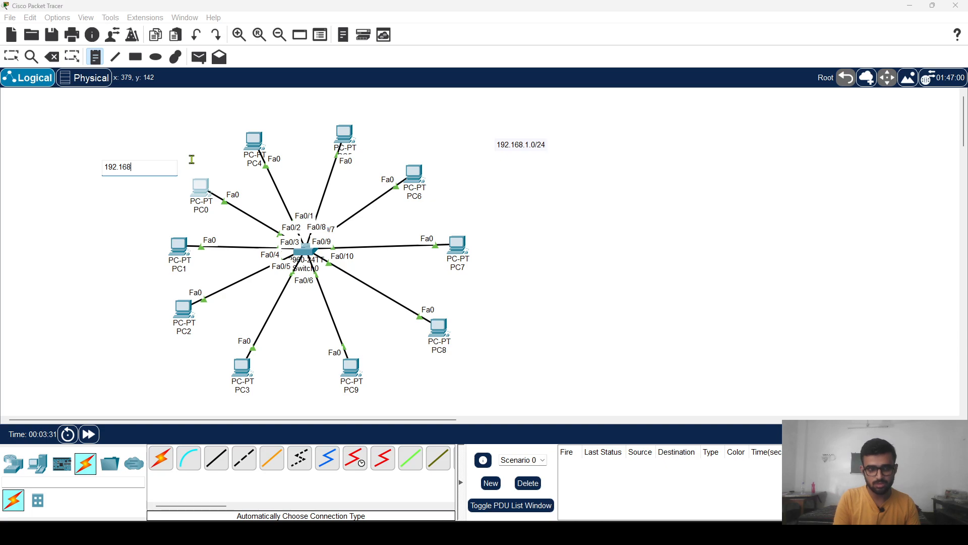
{"action": "type", "text": ".1.1"}
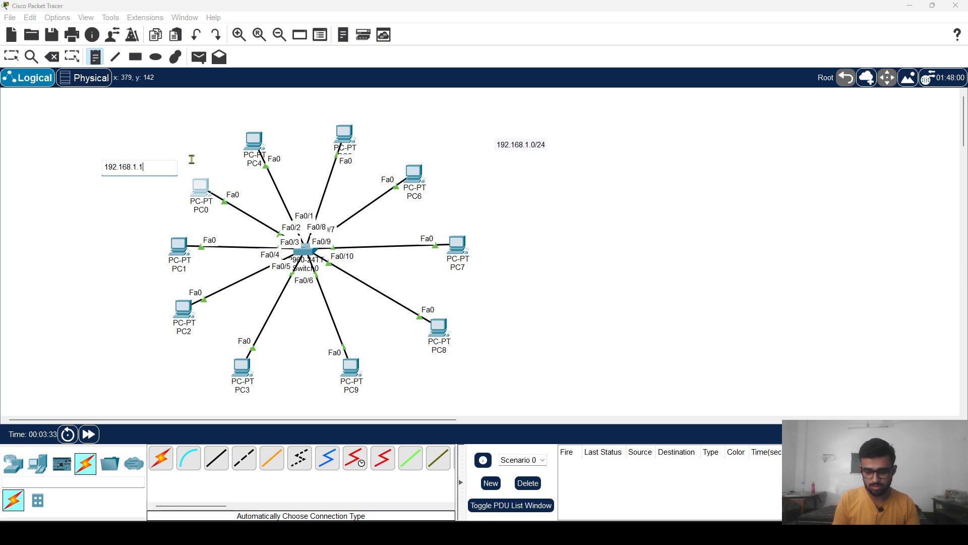
{"action": "type", "text": "/24"}
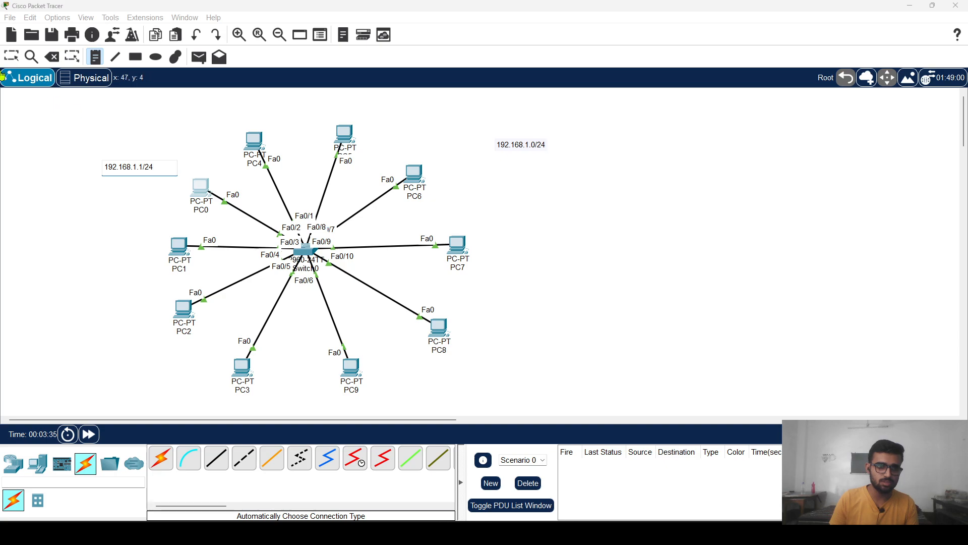
{"action": "left_click", "coordinate": [12, 56]}
{"action": "left_click_drag", "start_coordinate": [121, 175], "coordinate": [152, 178]}
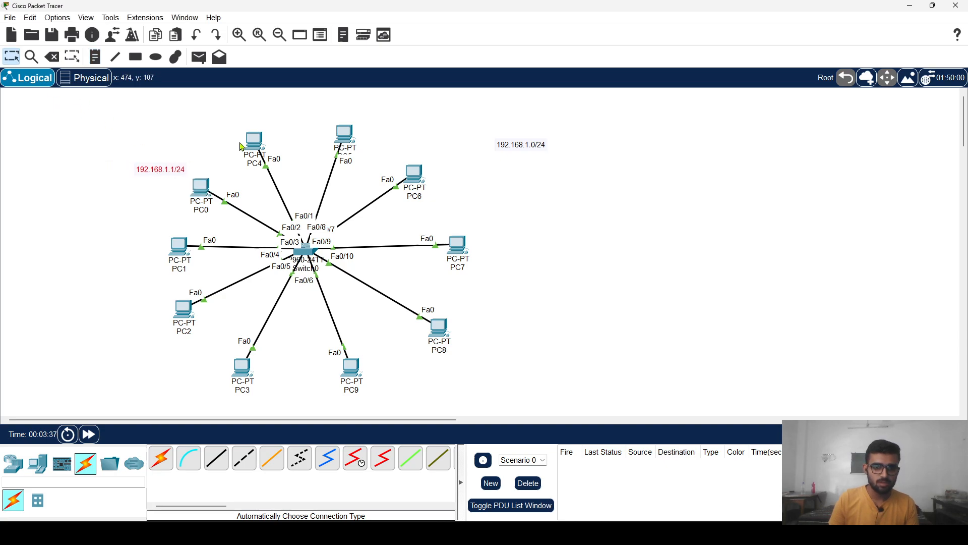
Give PC4 the static IPv4 address 192.168.1.2 with subnet mask 255.255.255.0, and copy the address before closing its window.
{"action": "left_click", "coordinate": [253, 141]}
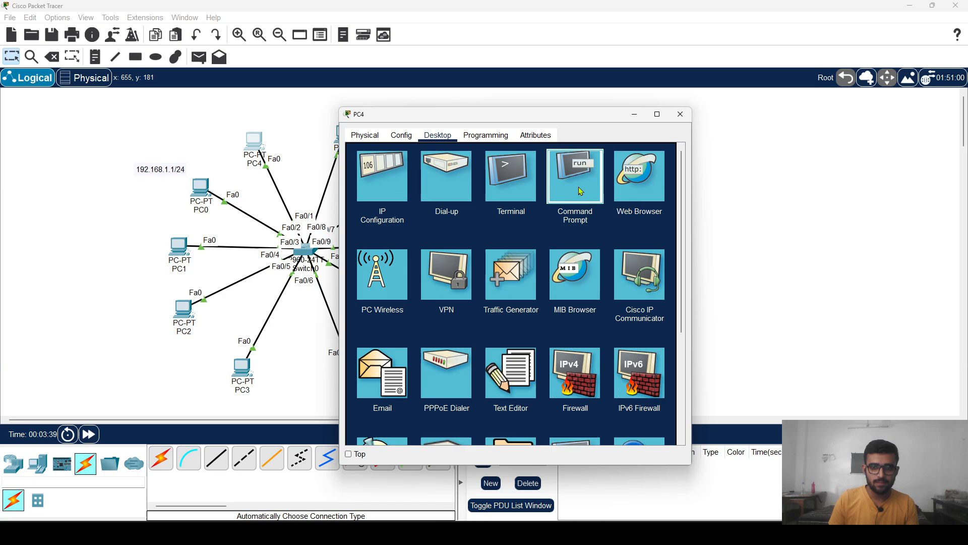
{"action": "left_click", "coordinate": [580, 192]}
{"action": "left_click", "coordinate": [676, 154]}
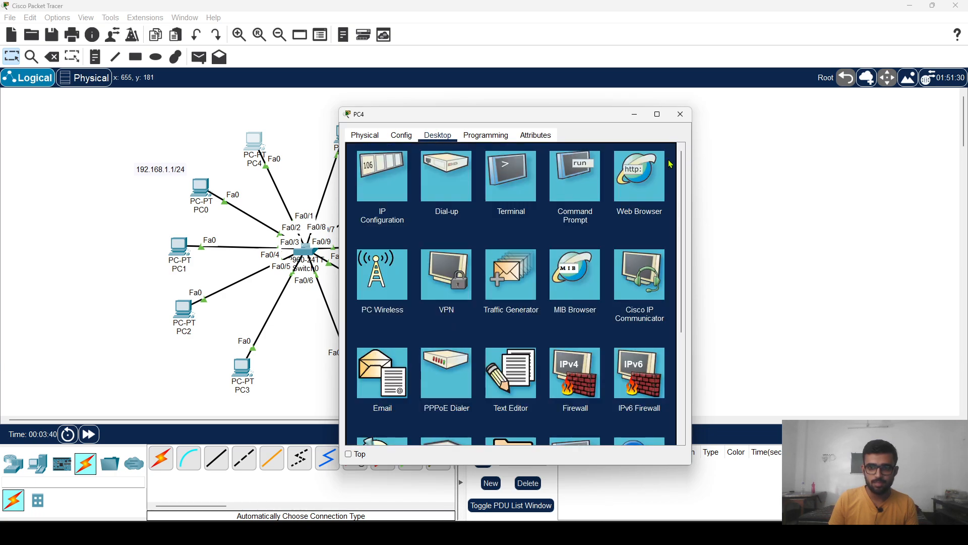
{"action": "left_click", "coordinate": [373, 174]}
{"action": "type", "text": "192.168.1.2"}
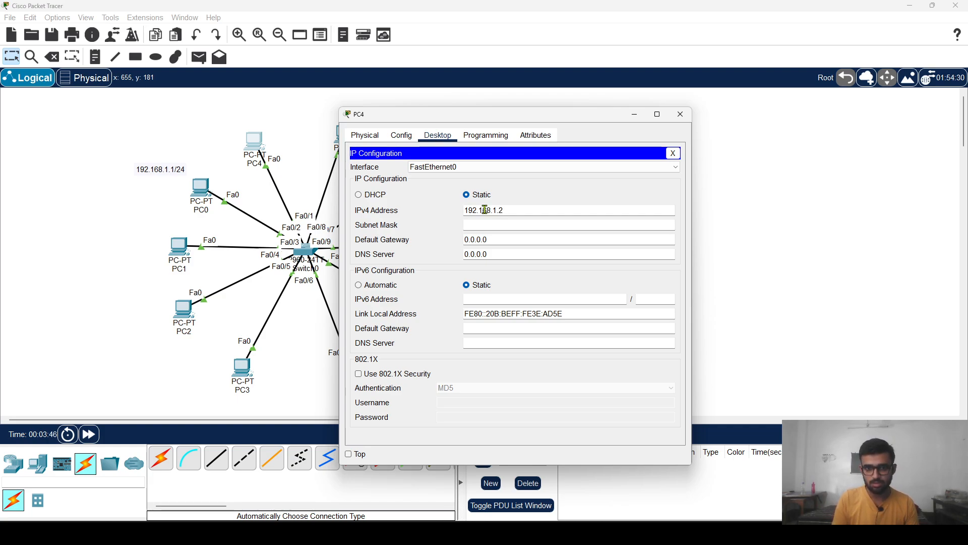
{"action": "key", "text": "Tab"}
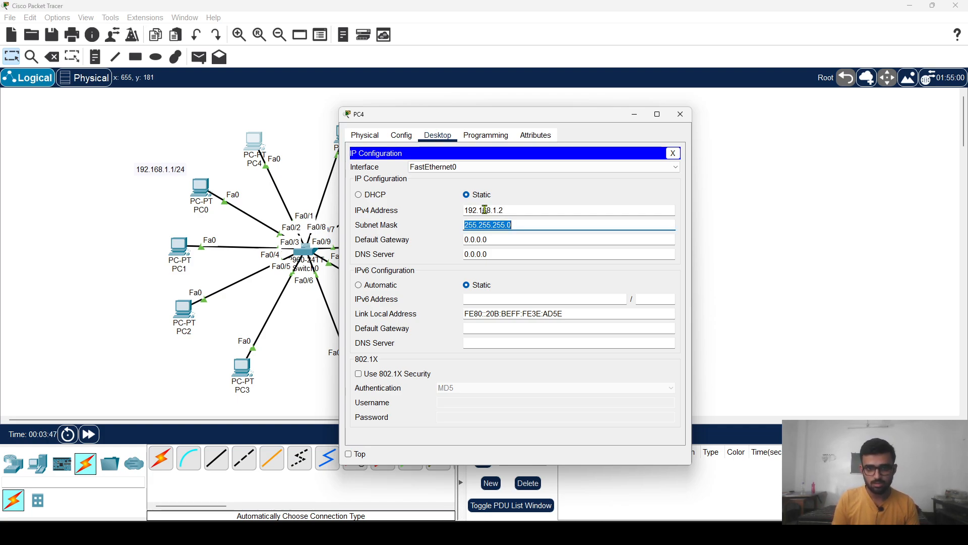
{"action": "key", "text": "shift+Tab"}
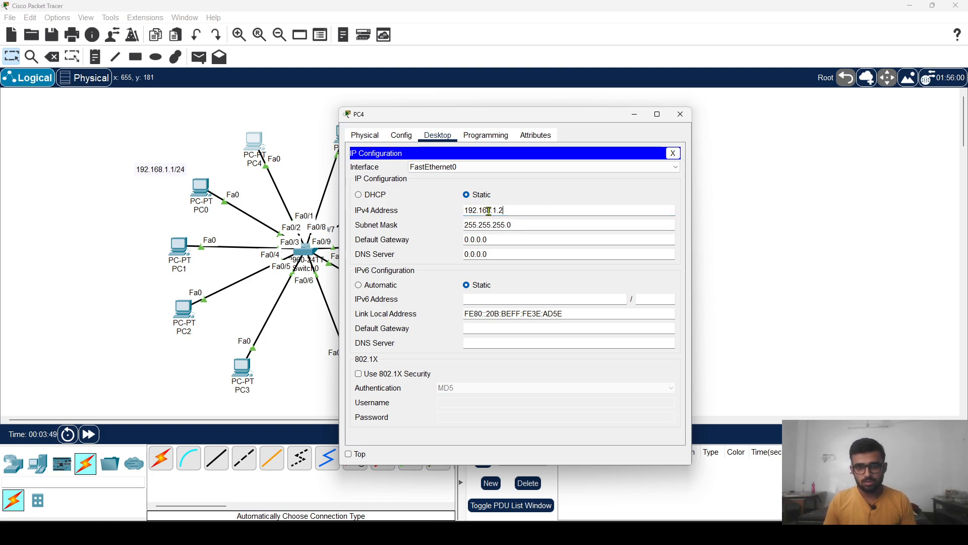
{"action": "left_click_drag", "start_coordinate": [527, 211], "coordinate": [402, 211]}
{"action": "key", "text": "ctrl+c"}
{"action": "left_click", "coordinate": [674, 154]}
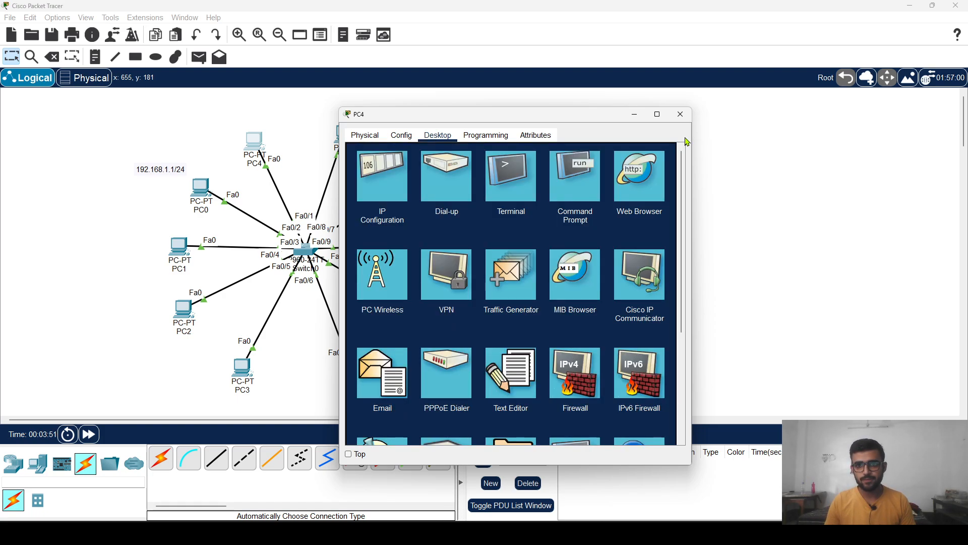
{"action": "left_click", "coordinate": [680, 114]}
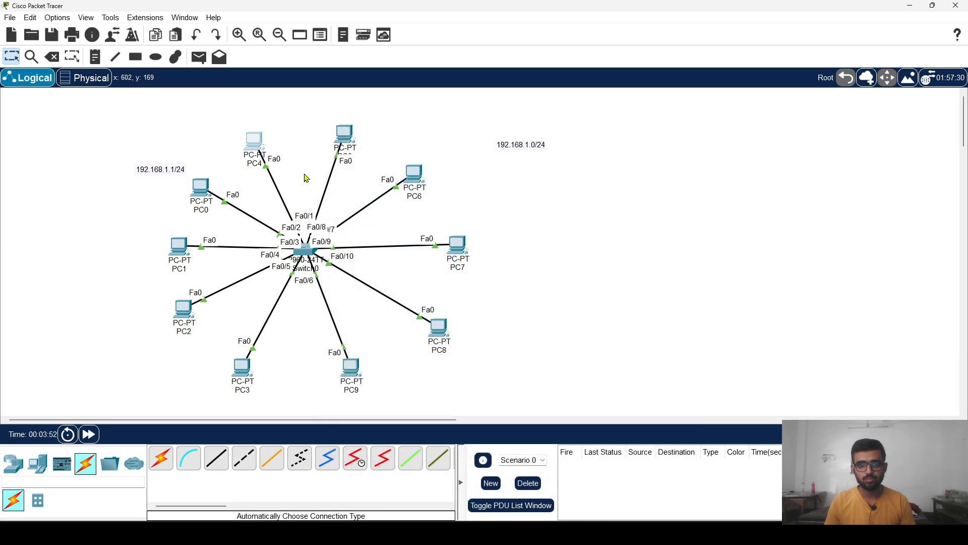
Label PC4 with a note above it reading 192.168.1.2/24, reusing the copied address.
{"action": "left_click", "coordinate": [345, 134]}
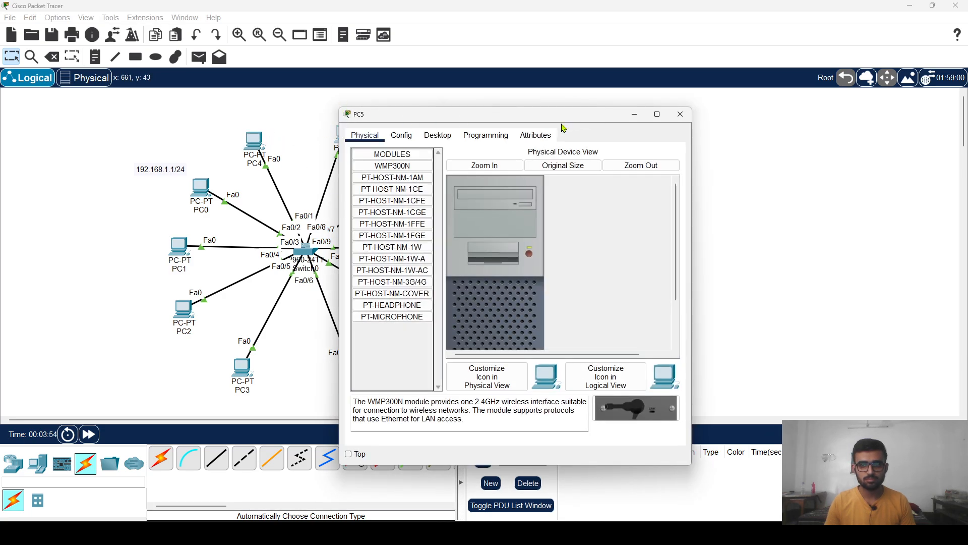
{"action": "left_click", "coordinate": [680, 114]}
{"action": "left_click", "coordinate": [94, 57]}
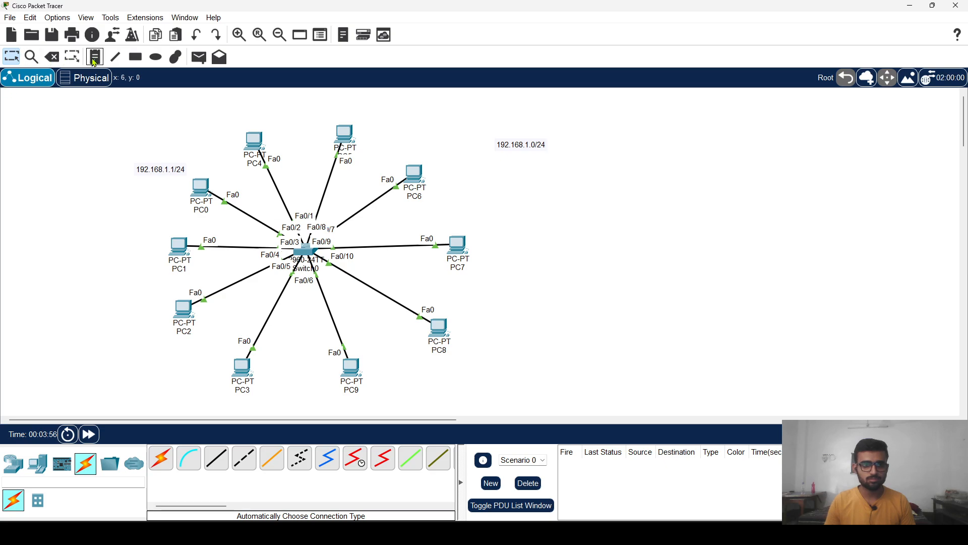
{"action": "left_click", "coordinate": [217, 119]}
{"action": "key", "text": "ctrl+v"}
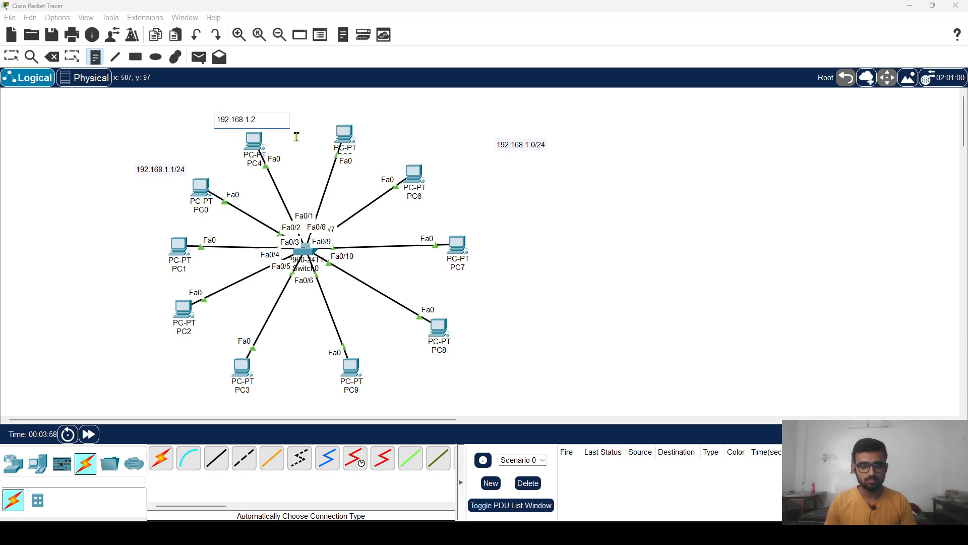
{"action": "type", "text": "/23"}
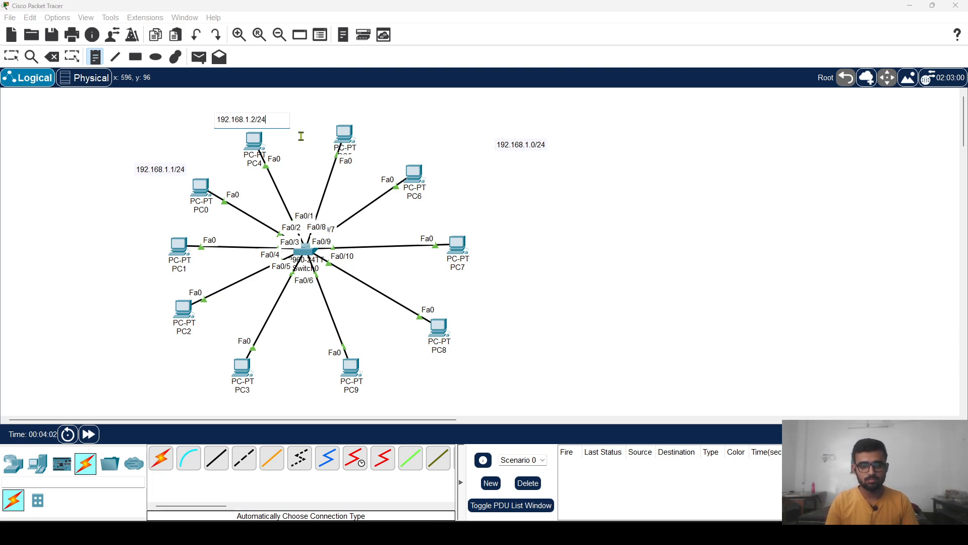
Label PC5 with a note reading 192.168.1.3/24, reusing the copied address, and move it just above the device.
{"action": "left_click", "coordinate": [326, 118]}
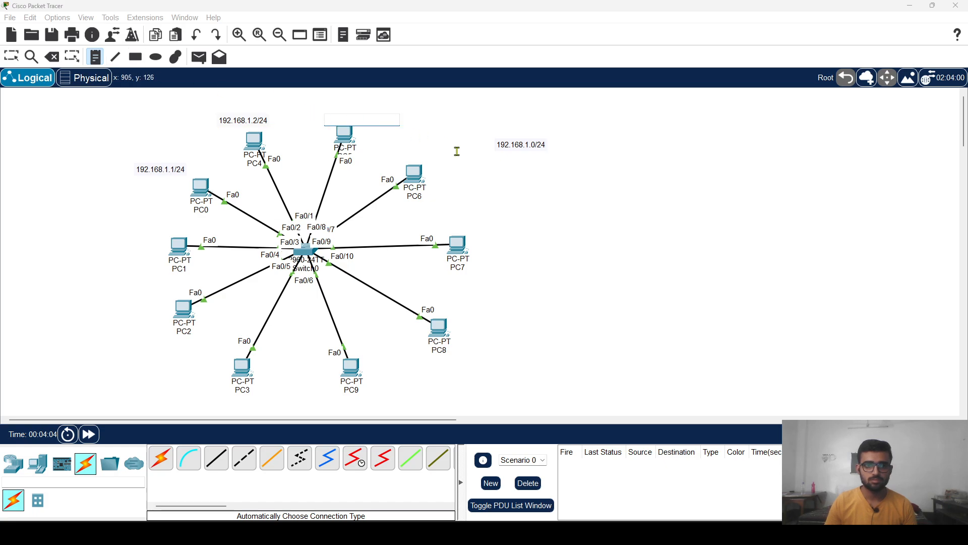
{"action": "key", "text": "ctrl+v"}
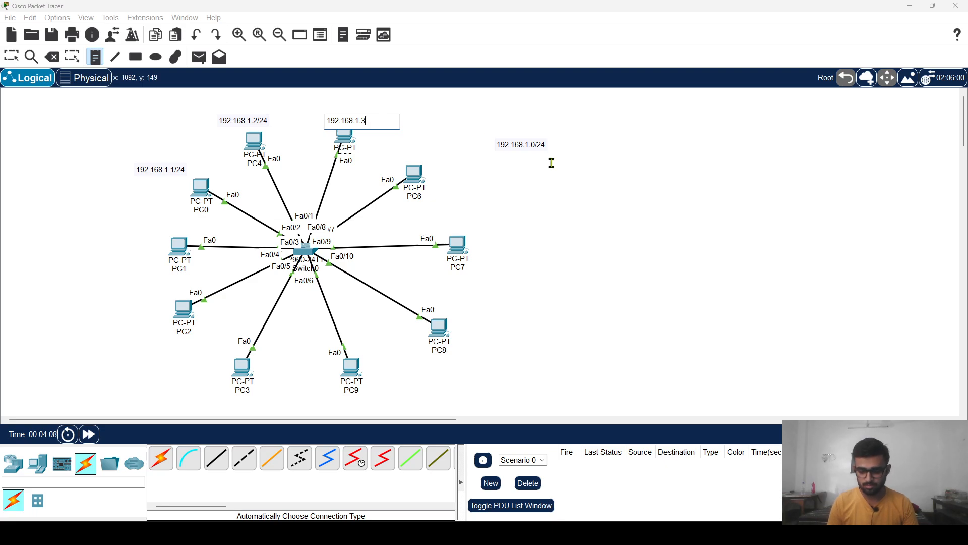
{"action": "left_click", "coordinate": [10, 57]}
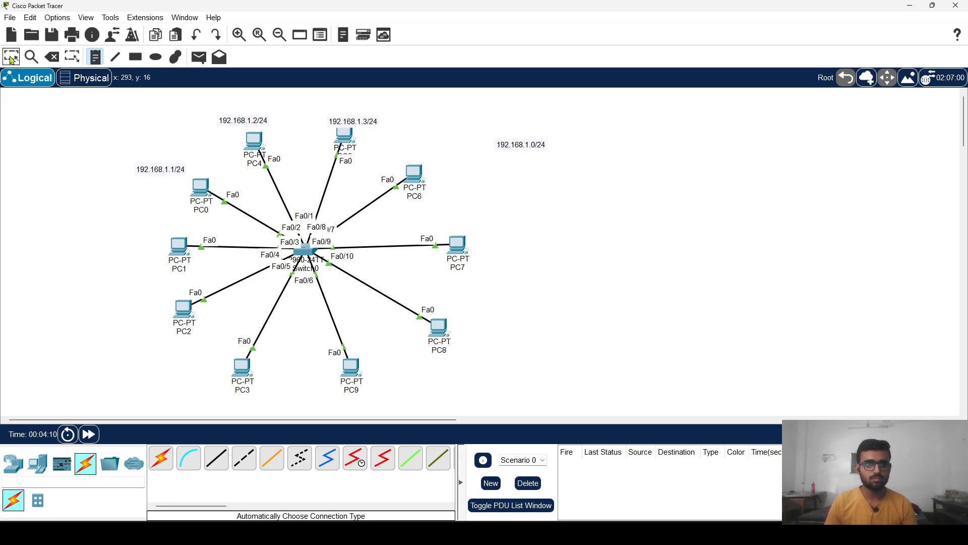
{"action": "left_click_drag", "start_coordinate": [365, 122], "coordinate": [360, 111]}
Give PC5 the static IPv4 address 192.168.1.3 with subnet mask 255.255.255.0 and close its window.
{"action": "left_click", "coordinate": [344, 135]}
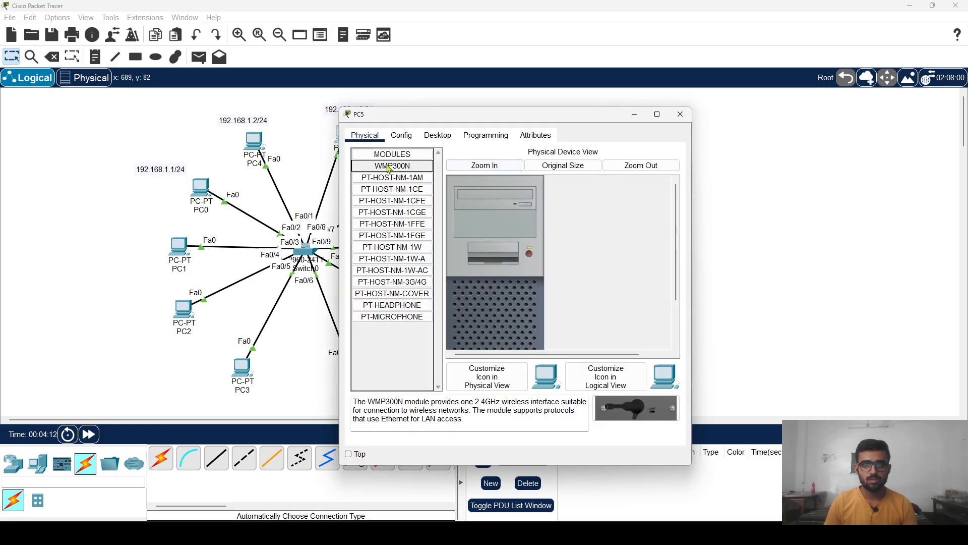
{"action": "left_click", "coordinate": [437, 135]}
{"action": "left_click", "coordinate": [386, 171]}
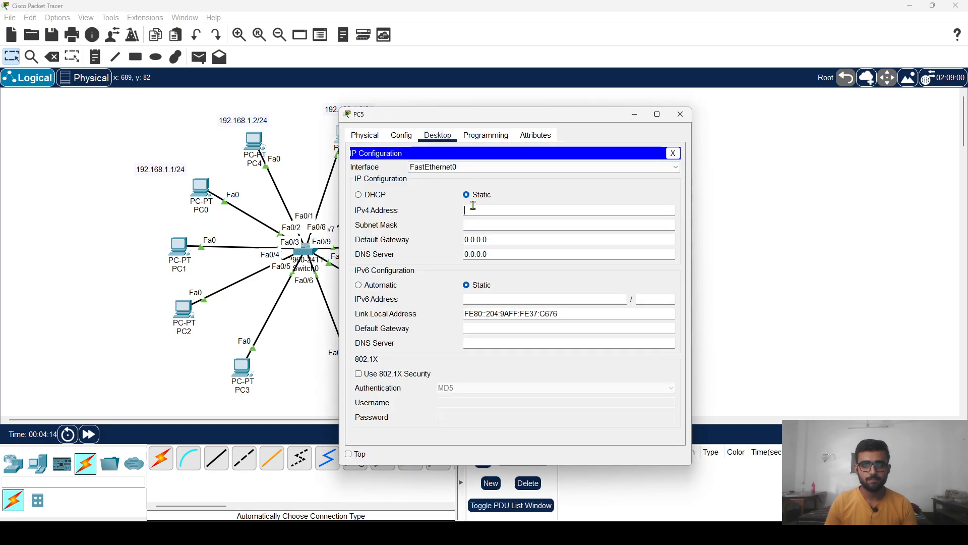
{"action": "left_click", "coordinate": [495, 209]}
{"action": "type", "text": "192.1"}
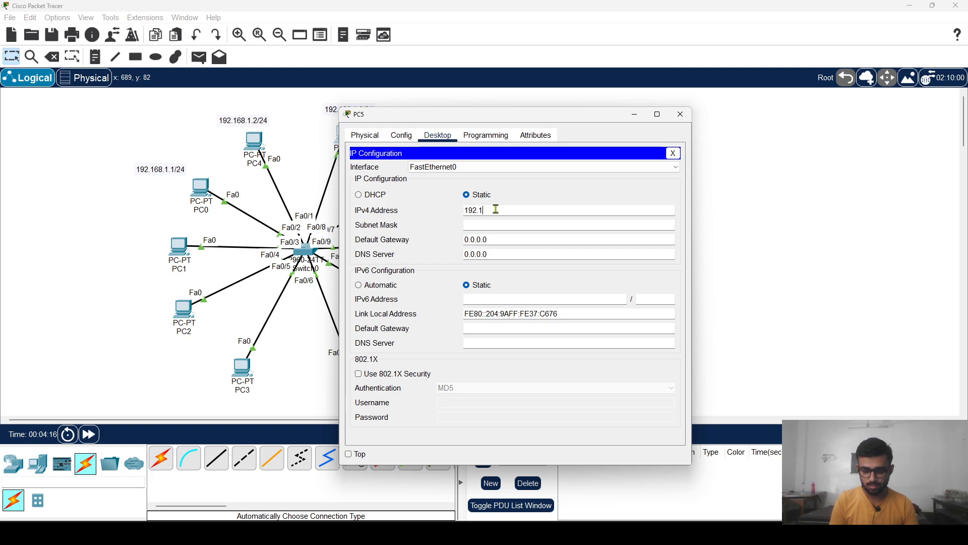
{"action": "type", "text": "68.1"}
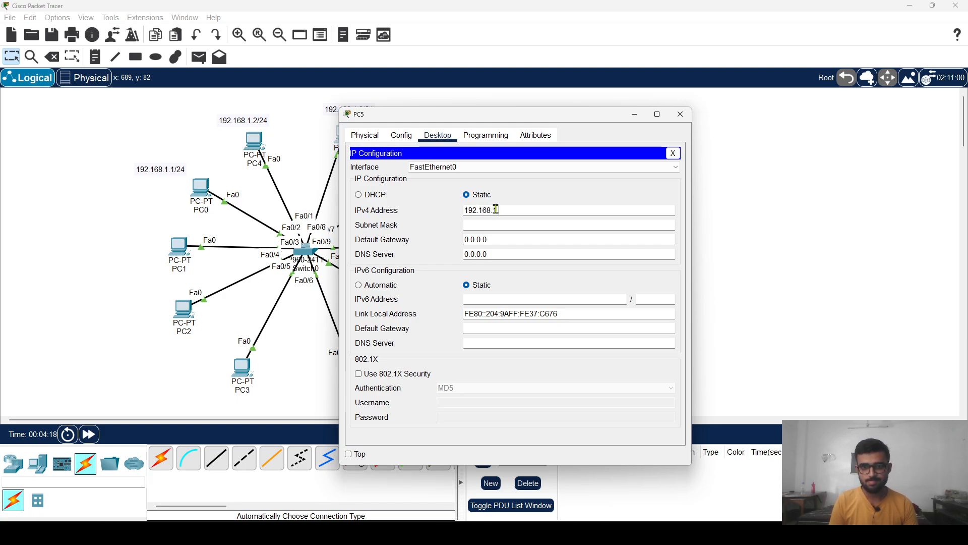
{"action": "type", "text": ".3"}
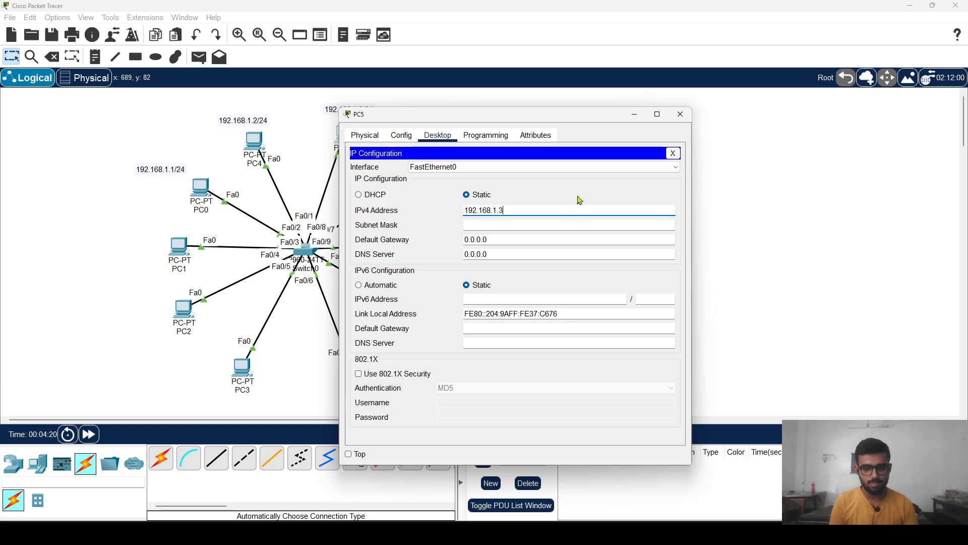
{"action": "key", "text": "Tab"}
{"action": "key", "text": "Tab"}
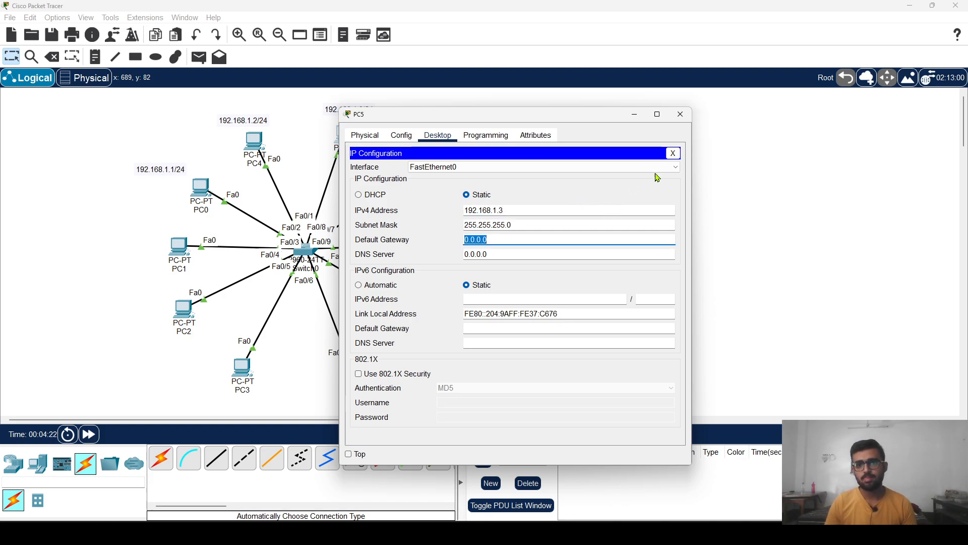
{"action": "left_click", "coordinate": [674, 154]}
{"action": "left_click", "coordinate": [680, 114]}
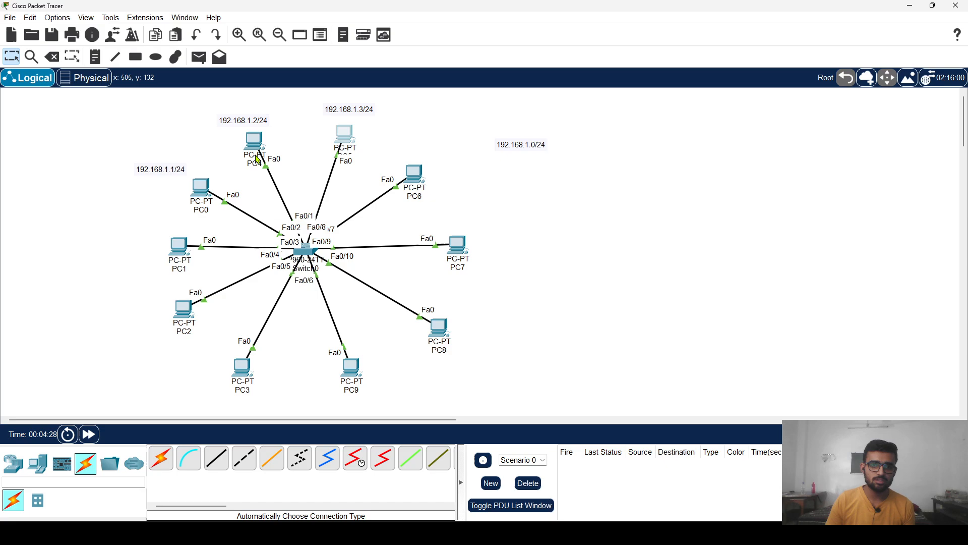
Ping 192.168.1.3 from PC0's command prompt, nudging PC5 slightly sideways in the topology, and close PC0's window.
{"action": "left_click", "coordinate": [201, 190]}
{"action": "left_click", "coordinate": [563, 179]}
{"action": "left_click_drag", "start_coordinate": [566, 117], "coordinate": [736, 76]}
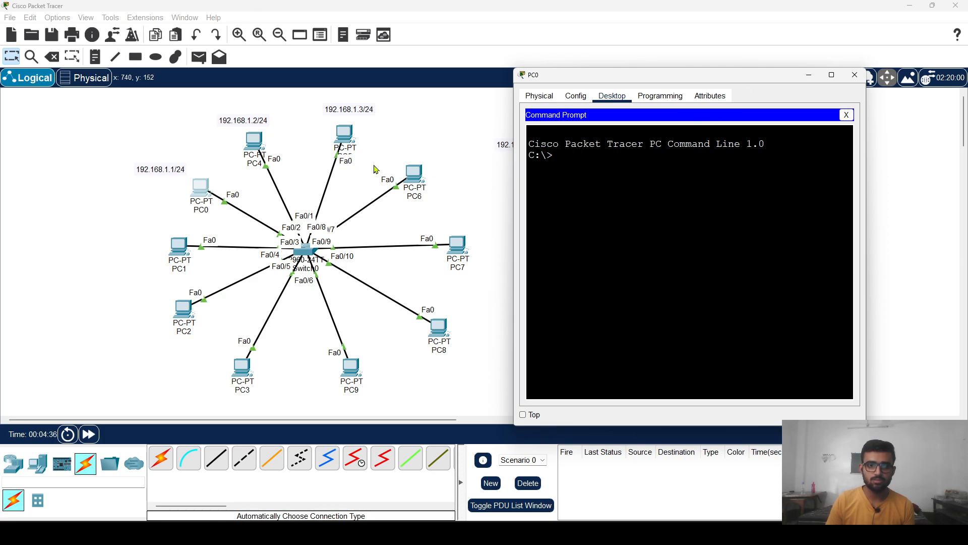
{"action": "mouse_move", "coordinate": [349, 136]}
{"action": "left_mouse_down"}
{"action": "mouse_move", "coordinate": [314, 135]}
{"action": "mouse_move", "coordinate": [301, 169]}
{"action": "mouse_move", "coordinate": [347, 142]}
{"action": "mouse_move", "coordinate": [413, 141]}
{"action": "mouse_move", "coordinate": [354, 137]}
{"action": "left_mouse_up"}
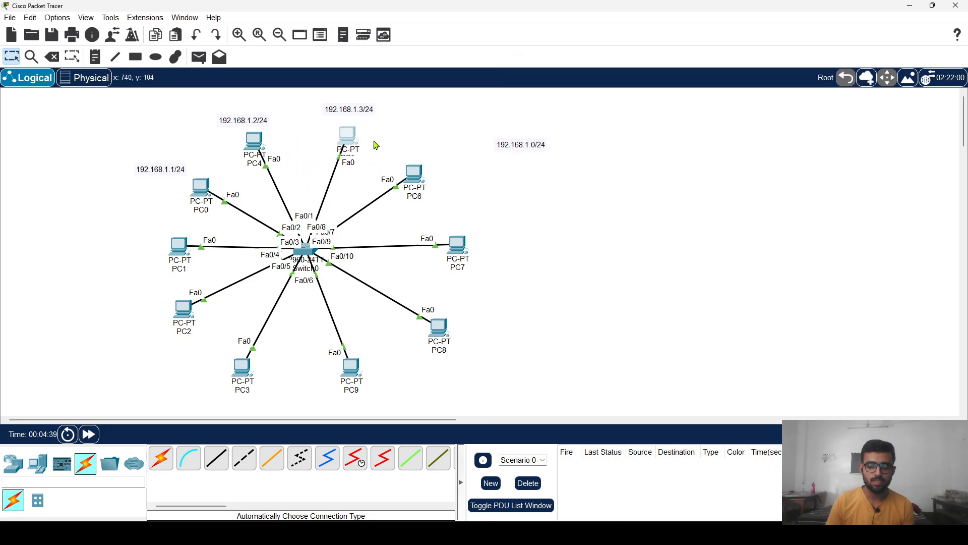
{"action": "key", "text": "alt+Tab"}
{"action": "type", "text": "pin"}
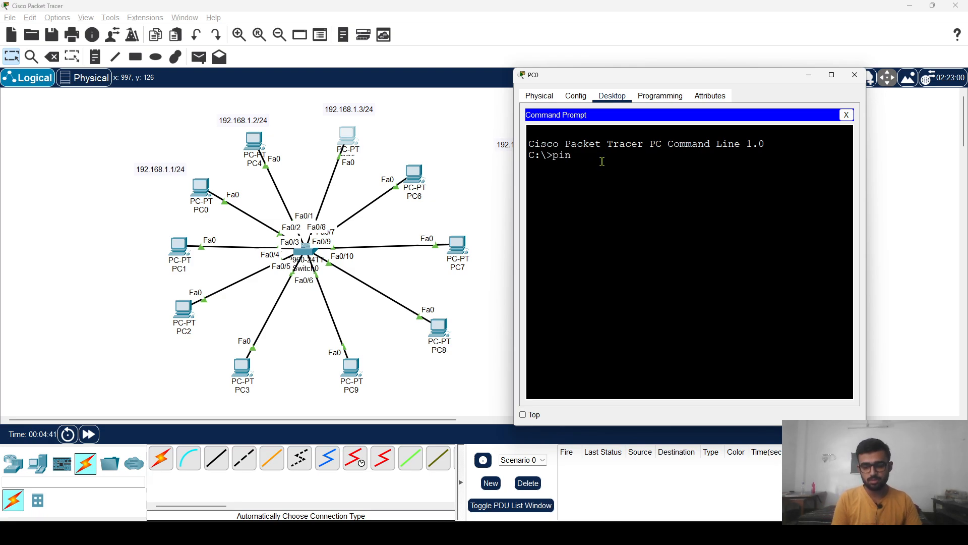
{"action": "type", "text": "g 192.168.1.1"}
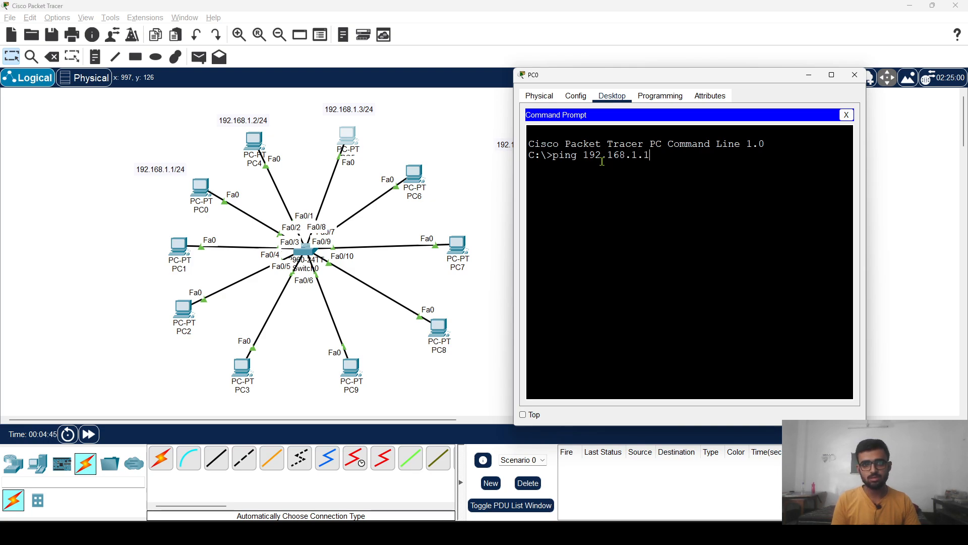
{"action": "type", "text": "3"}
{"action": "key", "text": "Return"}
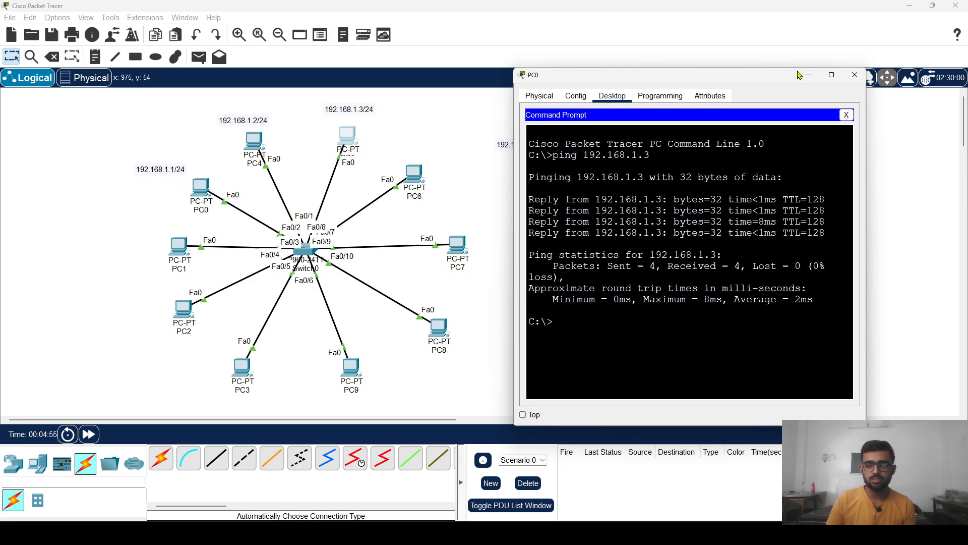
{"action": "left_click", "coordinate": [854, 75]}
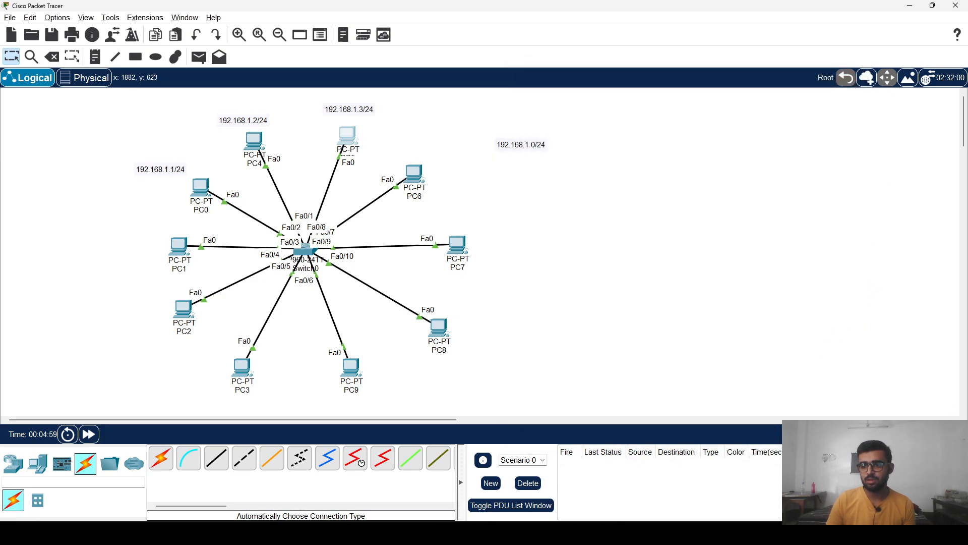
Switch the workspace to Simulation mode, and open PC0's command prompt briefly before closing its window.
{"action": "left_click", "coordinate": [938, 434]}
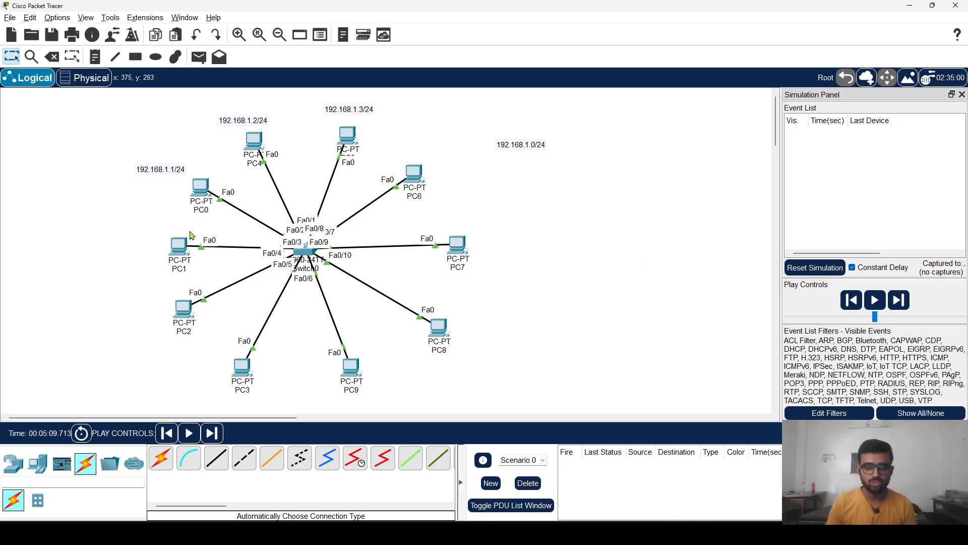
{"action": "left_click", "coordinate": [200, 189]}
{"action": "left_click", "coordinate": [554, 189]}
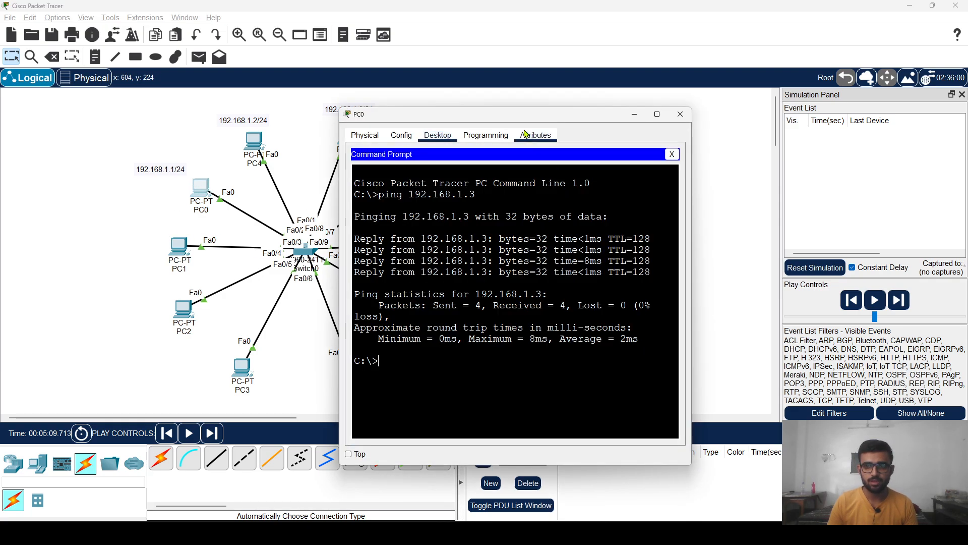
{"action": "left_click", "coordinate": [680, 113]}
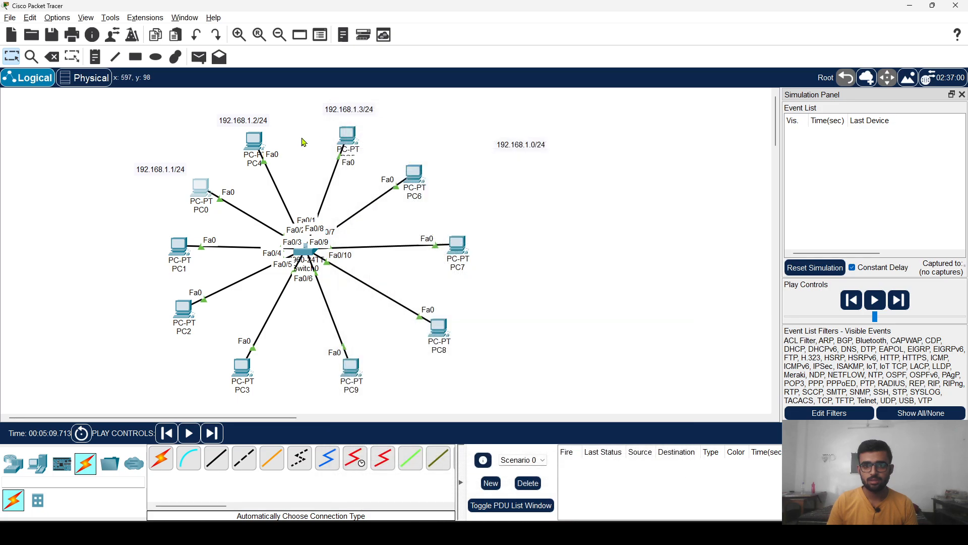
Run ipconfig in PC4's command prompt and highlight the IPv4 address listed for FastEthernet0.
{"action": "left_click", "coordinate": [254, 140]}
{"action": "left_click", "coordinate": [561, 192]}
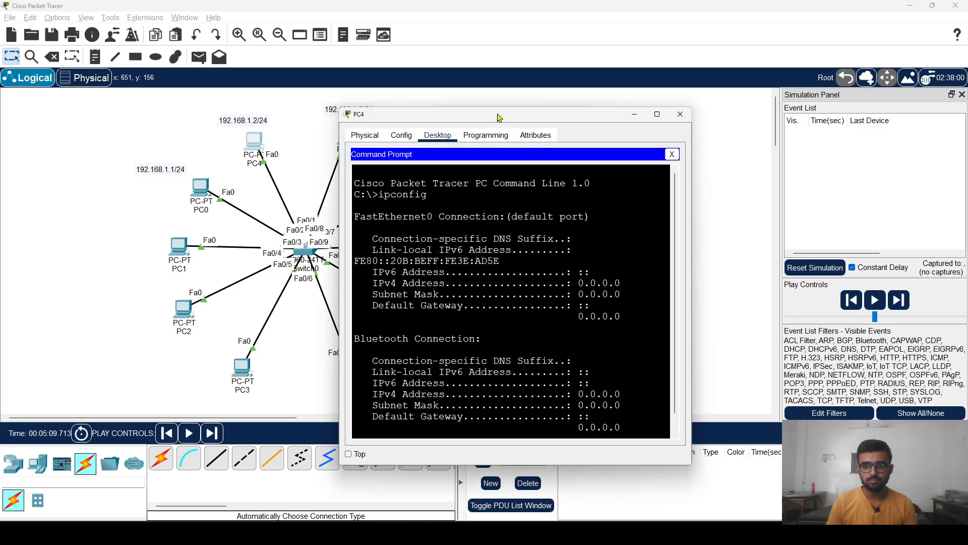
{"action": "left_click_drag", "start_coordinate": [499, 117], "coordinate": [594, 82]}
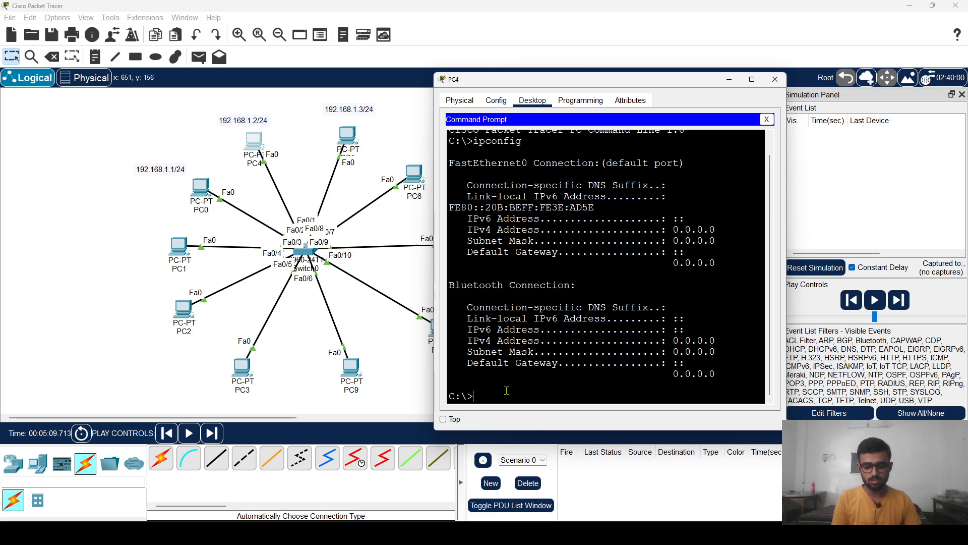
{"action": "type", "text": "ipconfig"}
{"action": "key", "text": "Return"}
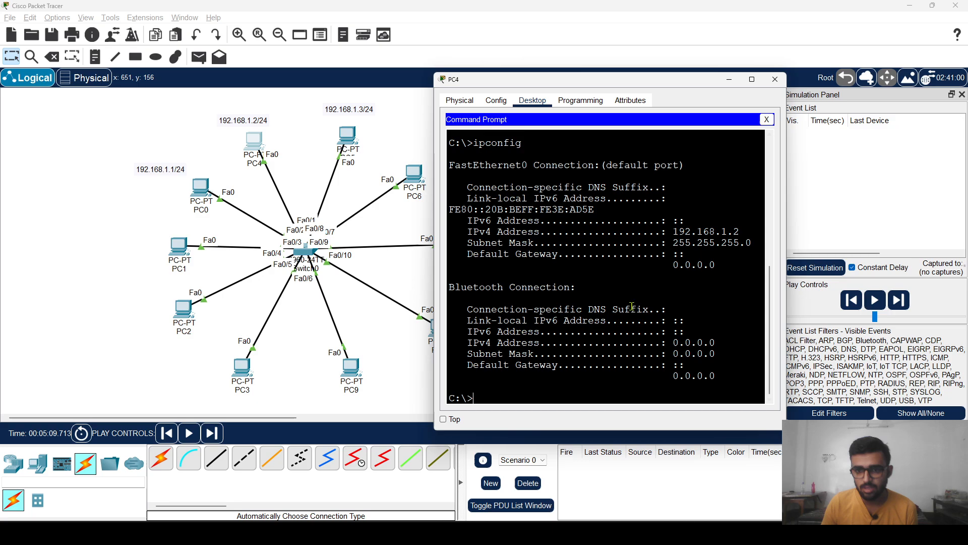
{"action": "left_click_drag", "start_coordinate": [742, 231], "coordinate": [673, 231]}
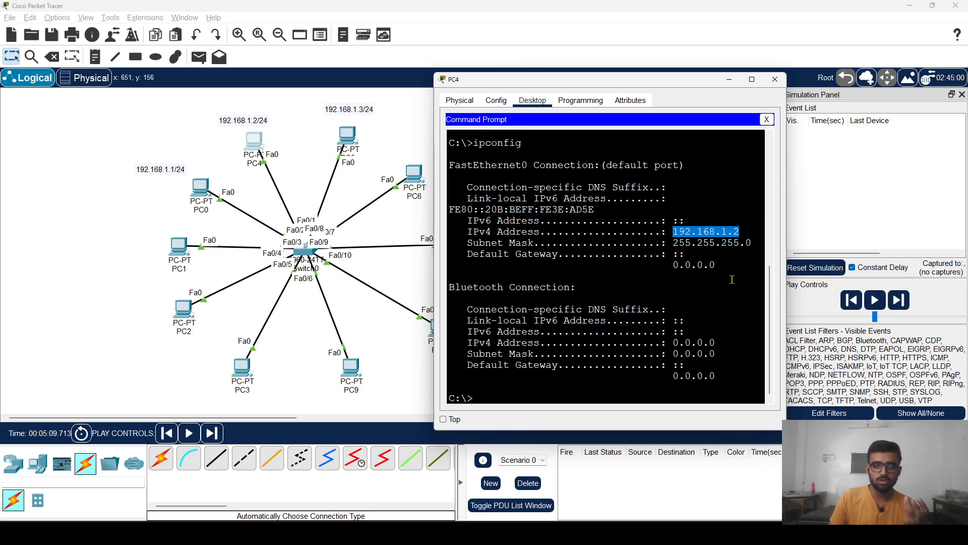
Close and reopen PC4's command prompt, and ping 192.168.1.2 from it.
{"action": "left_click", "coordinate": [766, 120]}
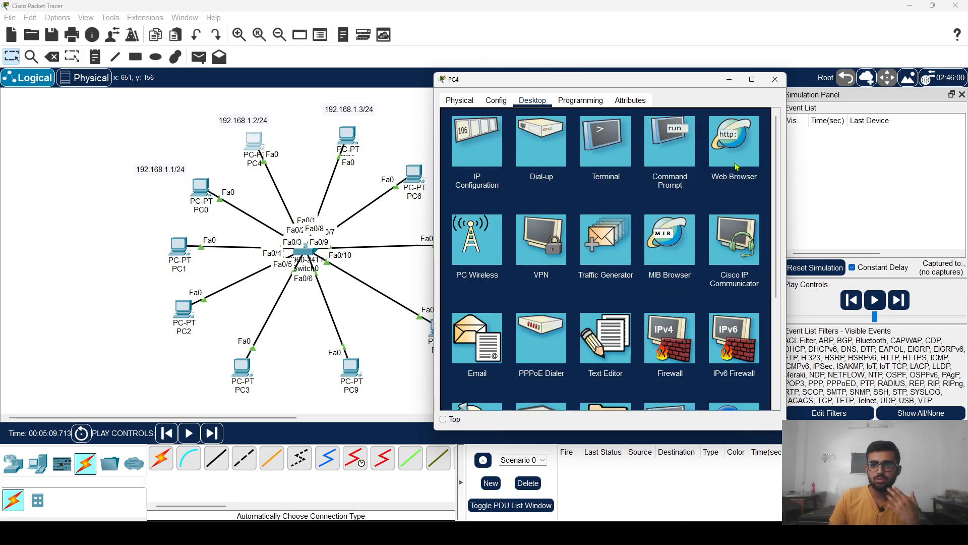
{"action": "left_click", "coordinate": [668, 152]}
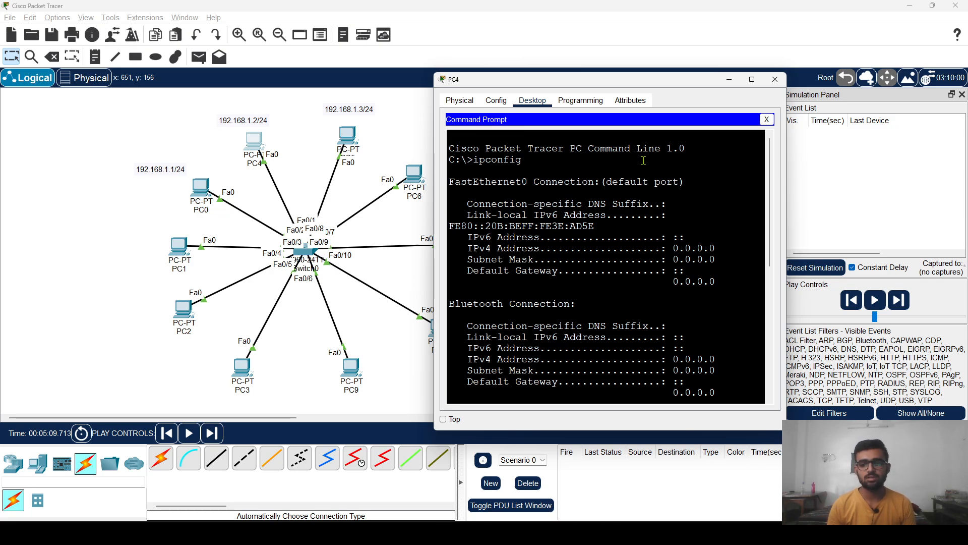
{"action": "scroll", "coordinate": [740, 366], "scroll_direction": "down", "scroll_amount": 8}
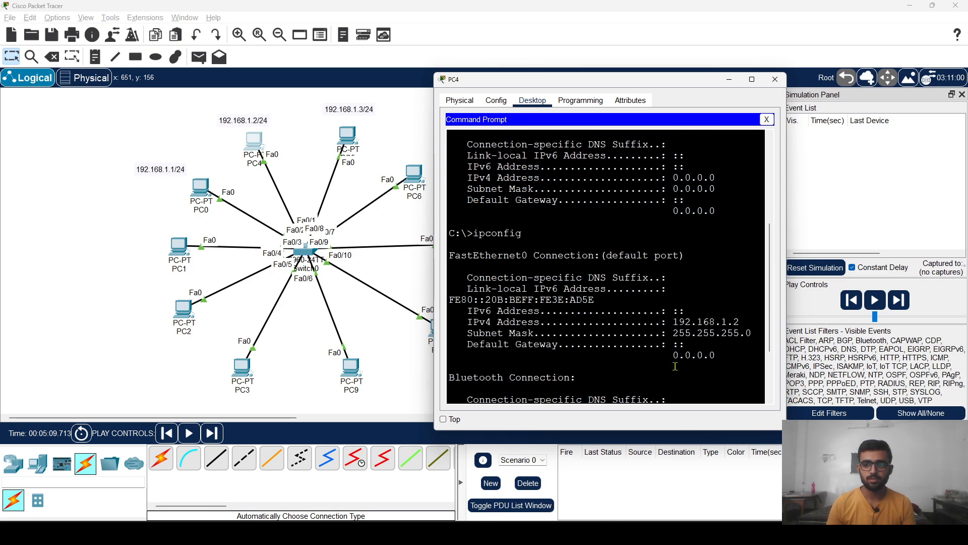
{"action": "type", "text": "ping 192.168.1"}
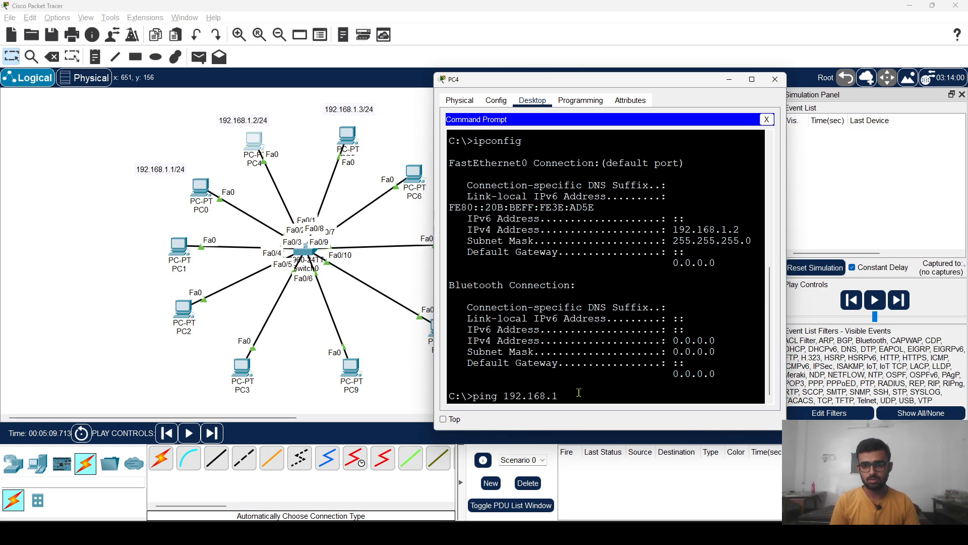
{"action": "type", "text": ".2"}
{"action": "key", "text": "Return"}
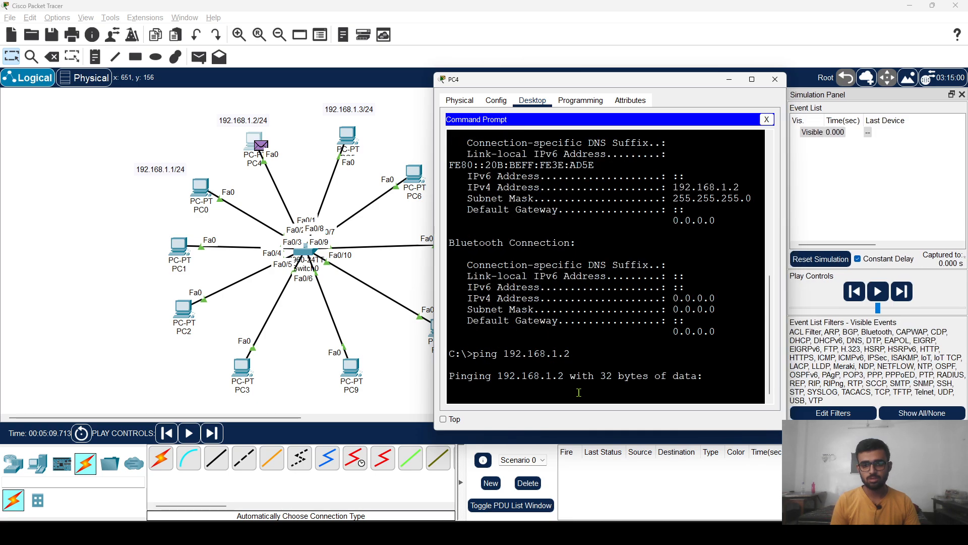
Bring the topology to the front, step the simulation forward through the ping's events, and reset it.
{"action": "left_click", "coordinate": [614, 5]}
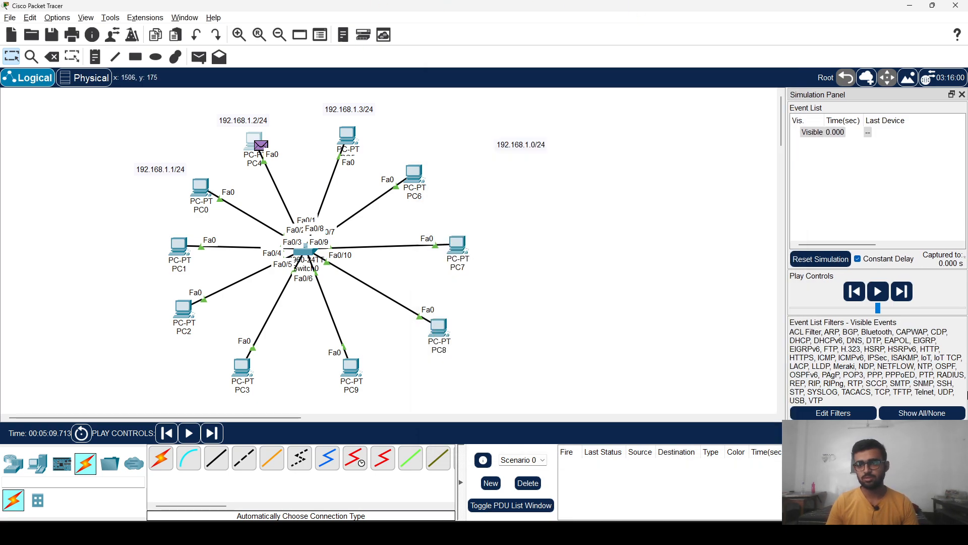
{"action": "left_click", "coordinate": [909, 297]}
{"action": "left_click", "coordinate": [908, 296]}
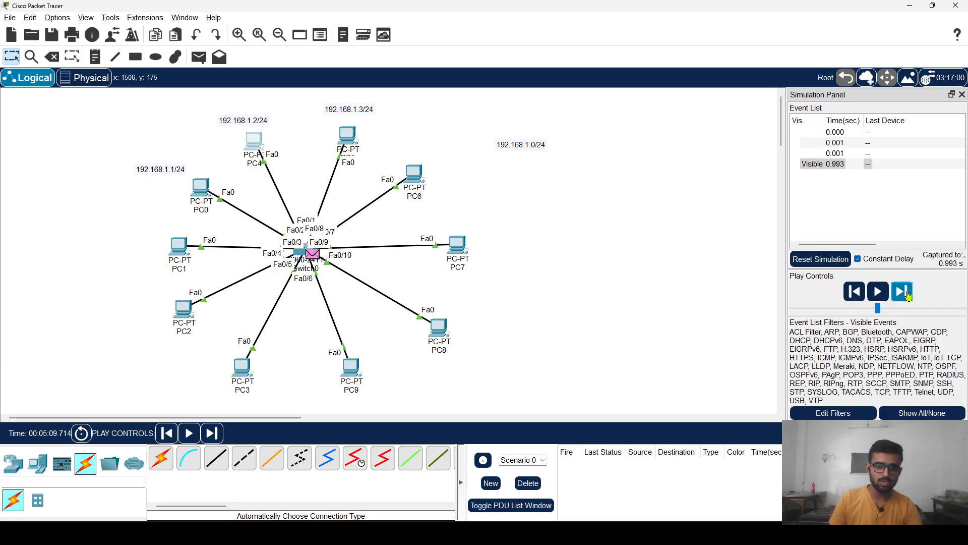
{"action": "left_click", "coordinate": [908, 296]}
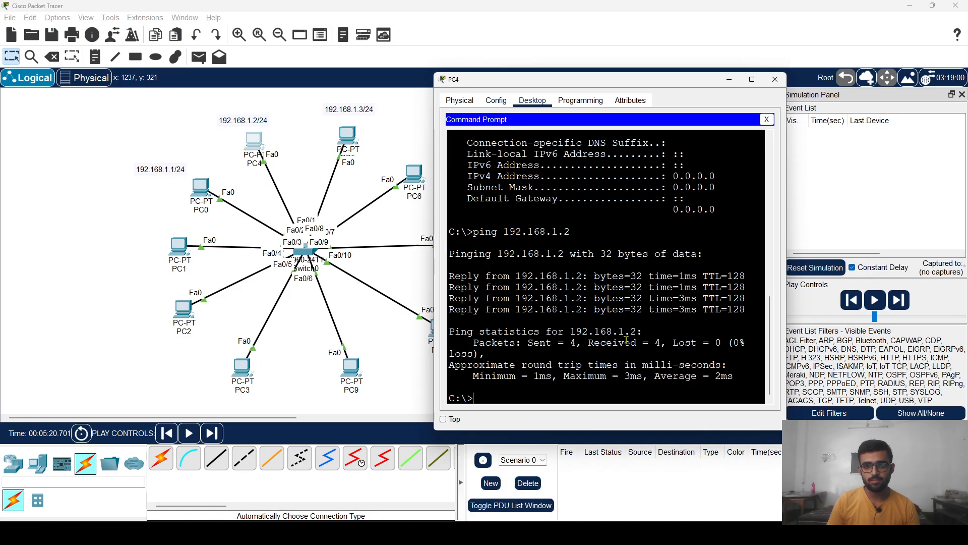
Ping 192.168.1.1 from PC4 and step the simulation forward until PC0's answer reaches PC4 through the switch.
{"action": "key", "text": "Up"}
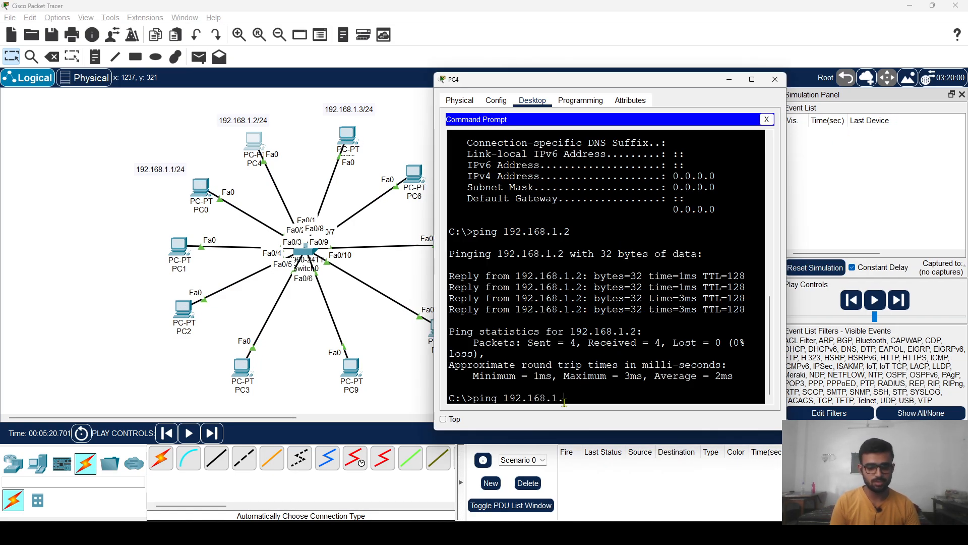
{"action": "key", "text": "Return"}
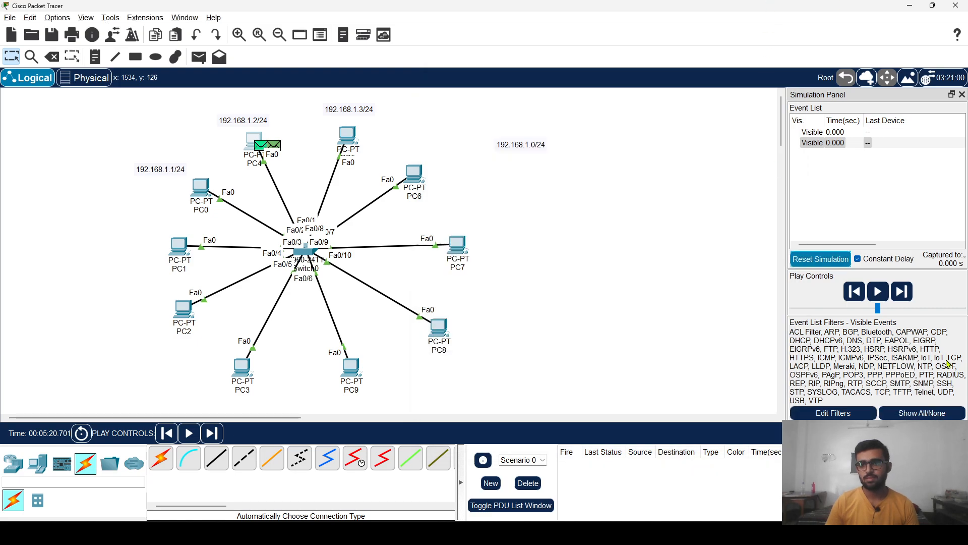
{"action": "left_click", "coordinate": [902, 295]}
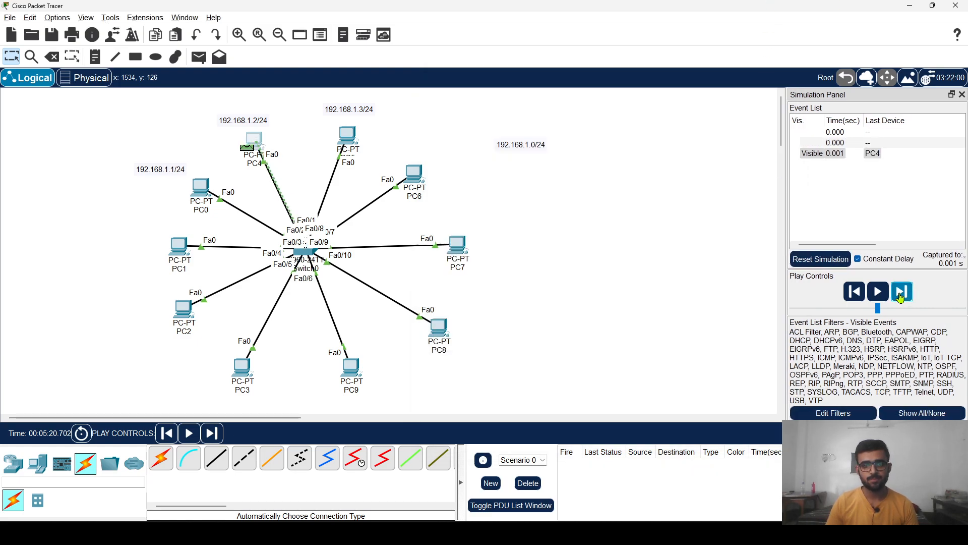
{"action": "left_click", "coordinate": [902, 296]}
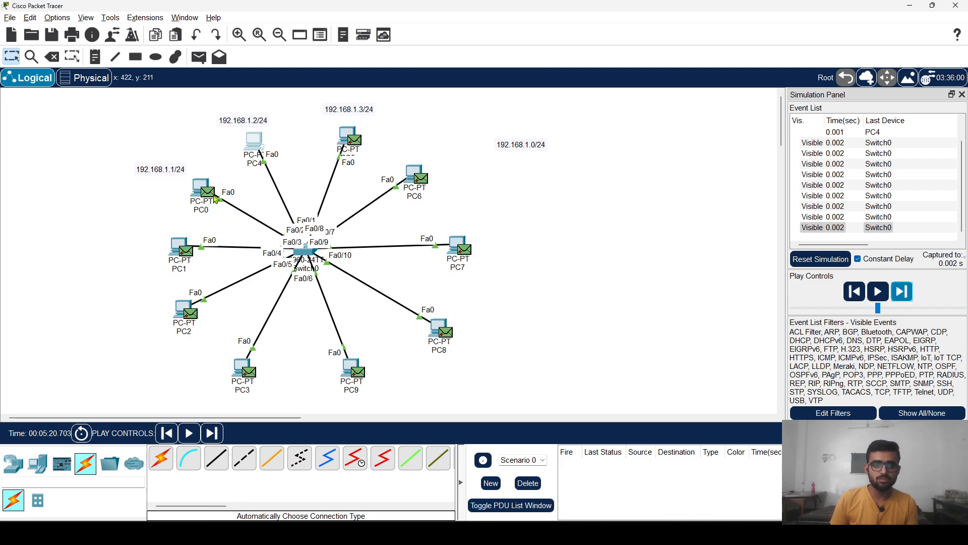
{"action": "left_click", "coordinate": [906, 291]}
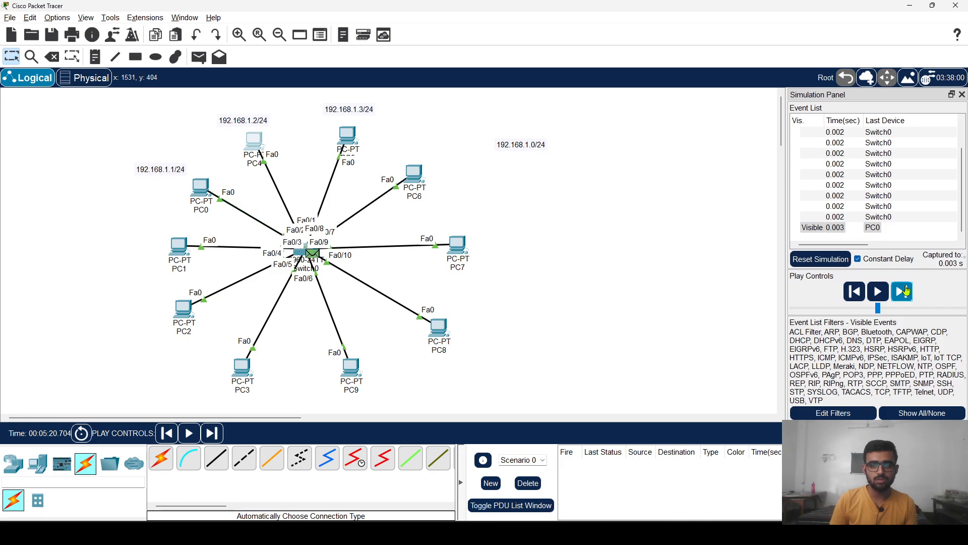
{"action": "left_click", "coordinate": [905, 291]}
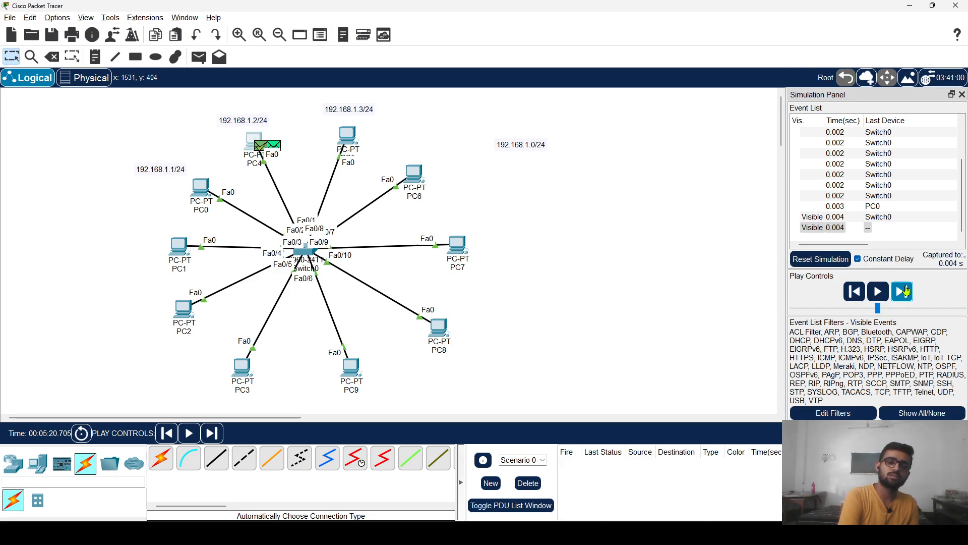
Reset the simulation and close PC4's window.
{"action": "left_click", "coordinate": [821, 258]}
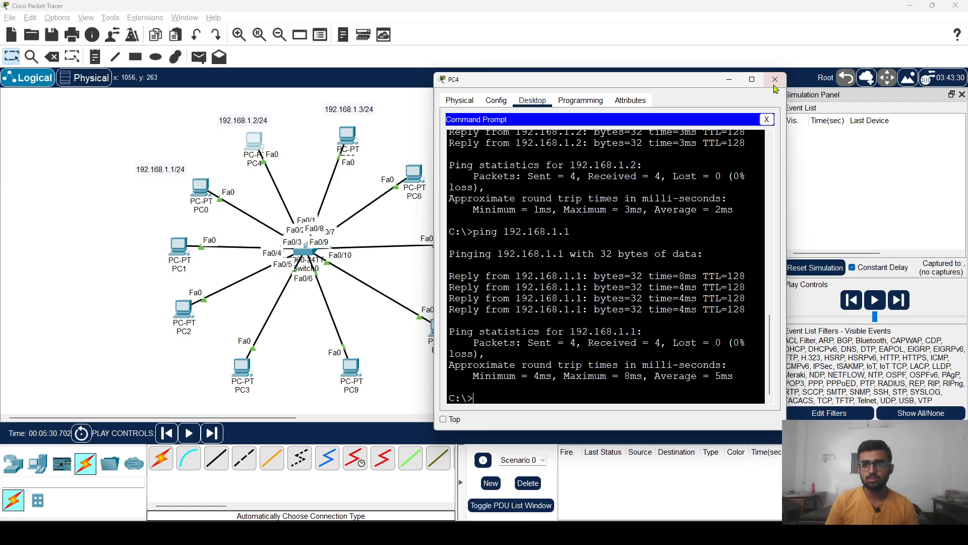
{"action": "left_click", "coordinate": [775, 80]}
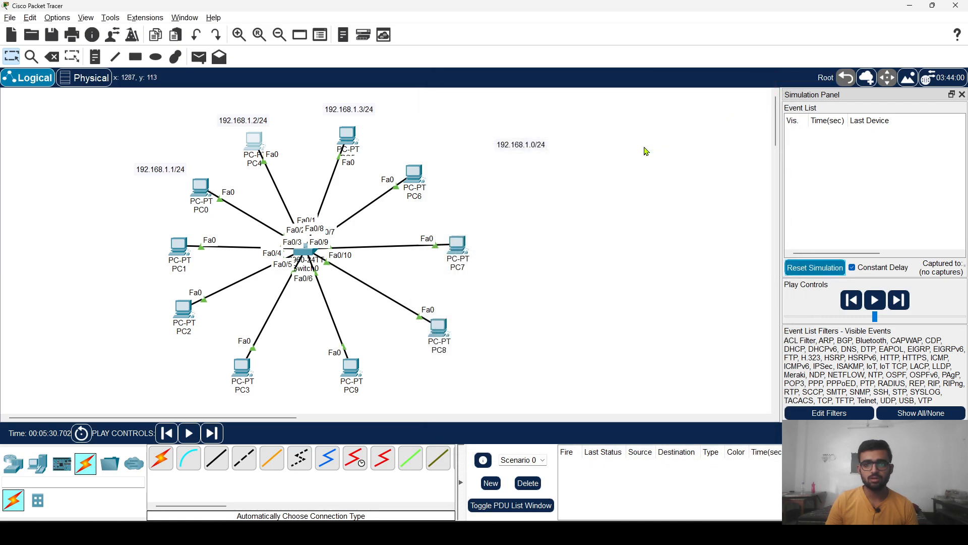